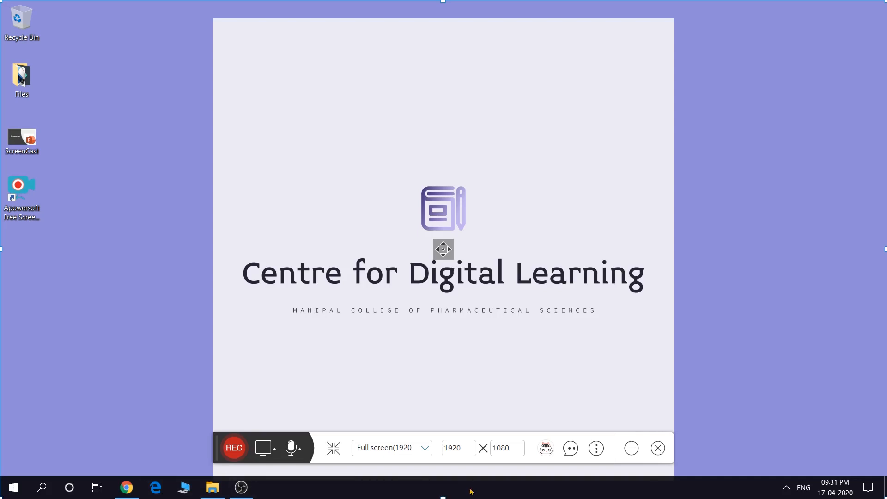
# Try resizing the capture area to 1920 x 1025 and a smaller custom region, restoring Full screen (1920x1080) each time.
pyautogui.moveTo(443, 495); pyautogui.dragTo(443, 473)
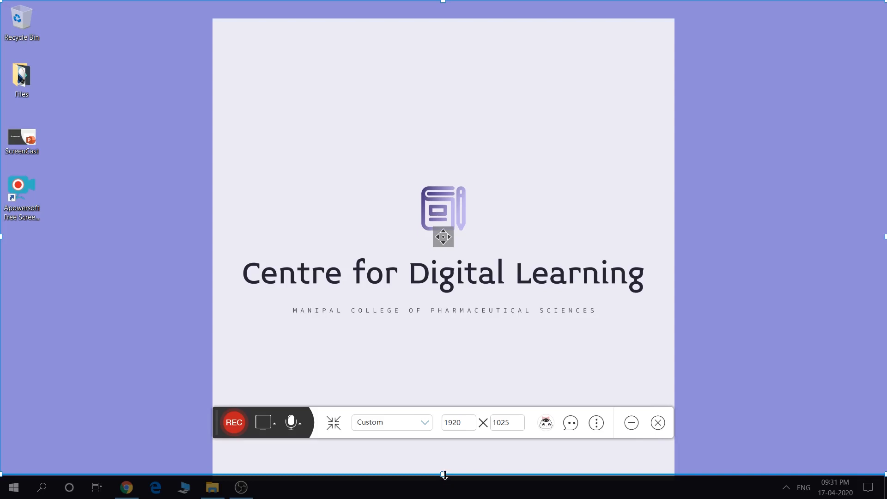
pyautogui.moveTo(444, 474); pyautogui.dragTo(442, 498)
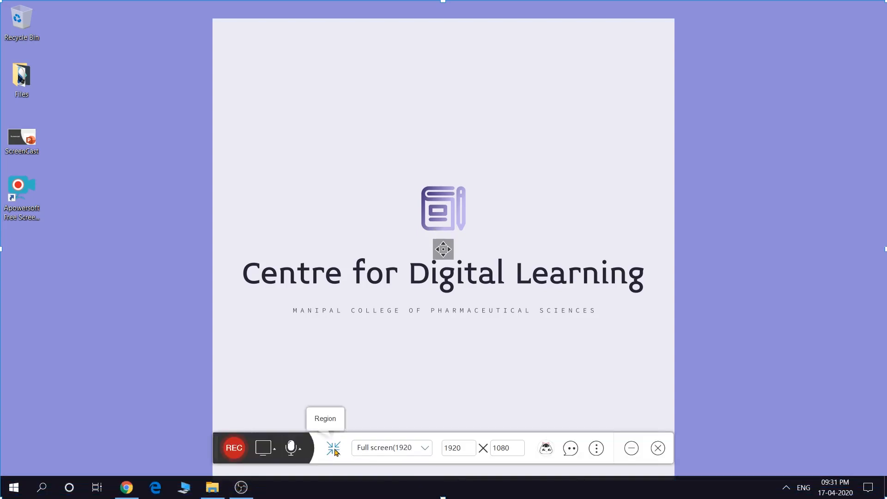
pyautogui.click(333, 449)
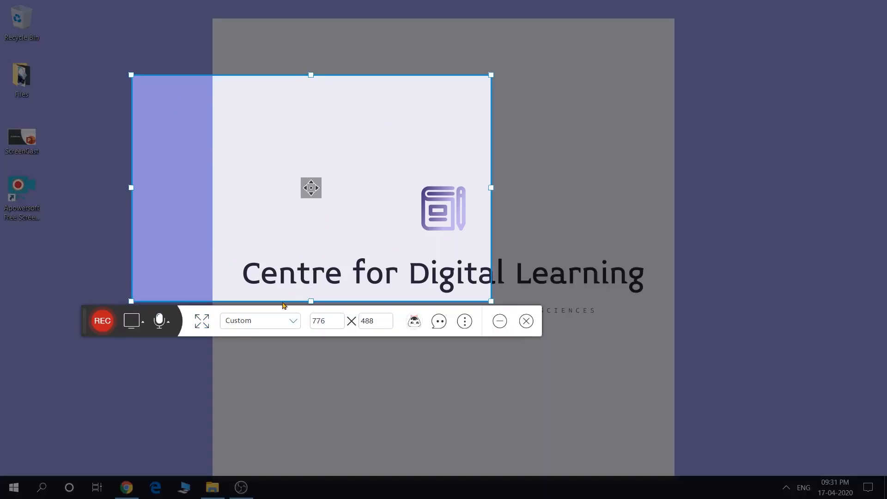
pyautogui.click(294, 322)
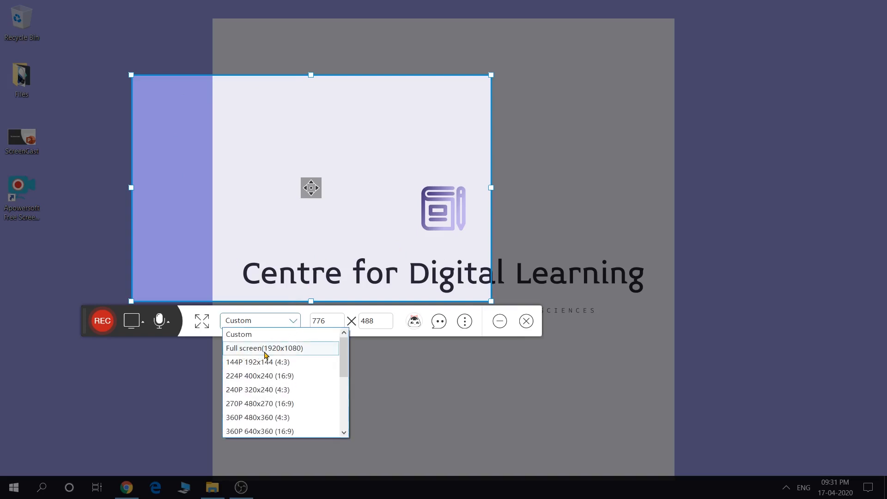
pyautogui.click(303, 351)
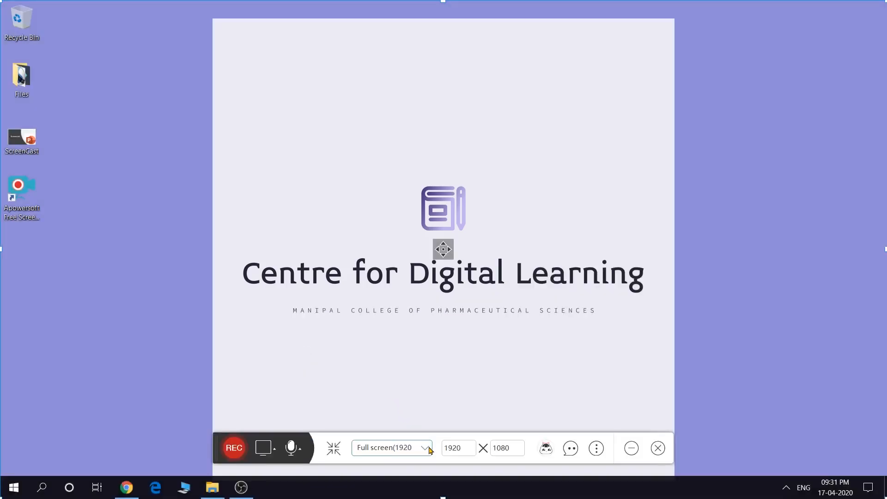
# Try the 360P 480x360, 480P 640x480, 720P 1280x720 and 1080P 1920x1080 capture size presets in turn.
pyautogui.click(425, 447)
pyautogui.scroll(-2, 421, 424)
pyautogui.scroll(1, 406, 370)
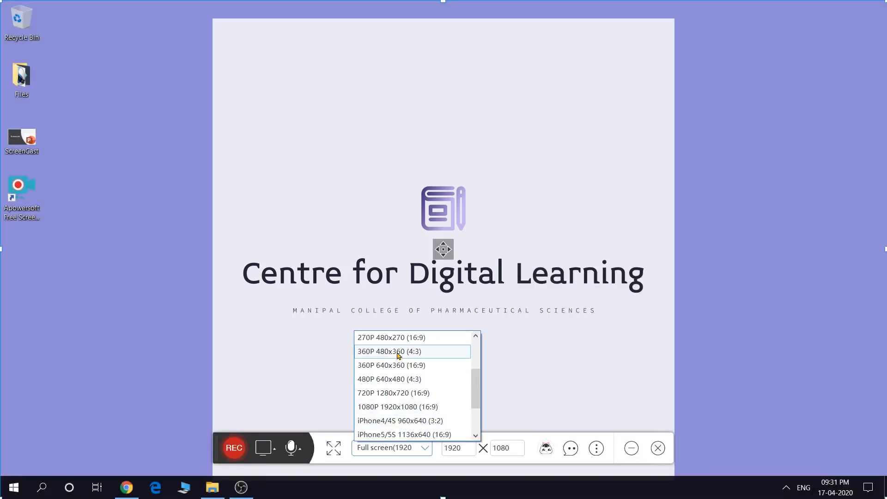
pyautogui.click(398, 352)
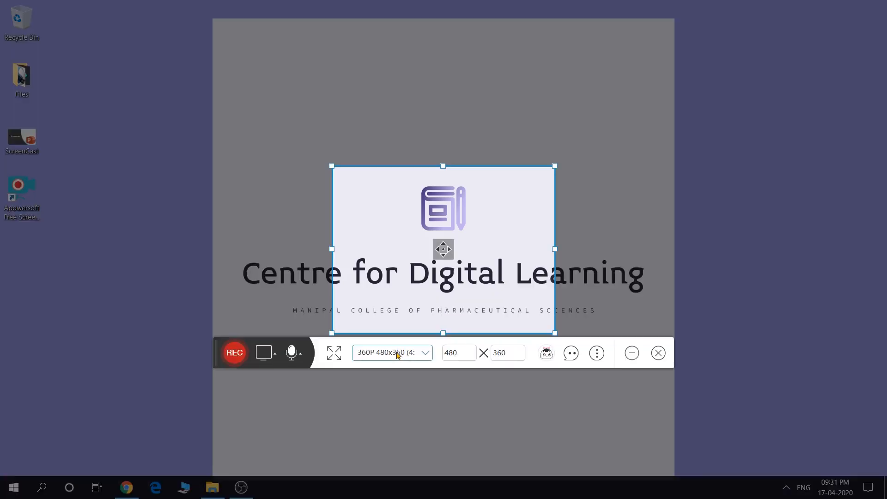
pyautogui.click(425, 354)
pyautogui.click(416, 393)
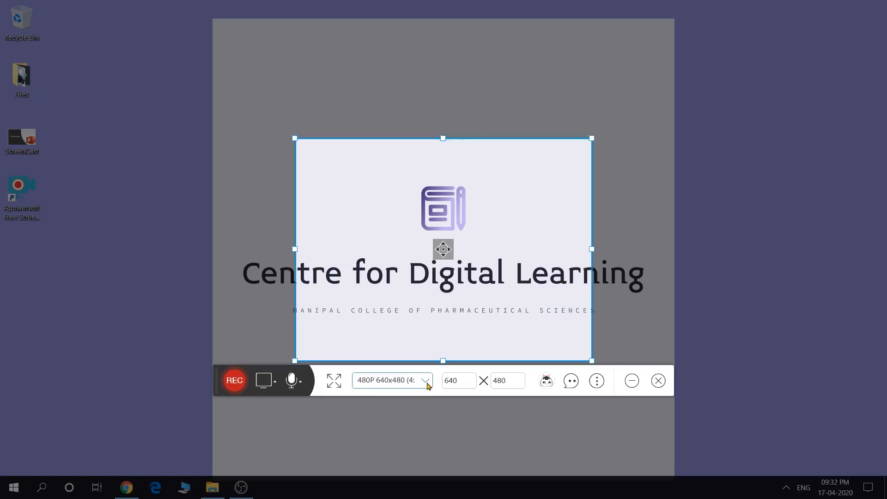
pyautogui.click(424, 379)
pyautogui.click(417, 410)
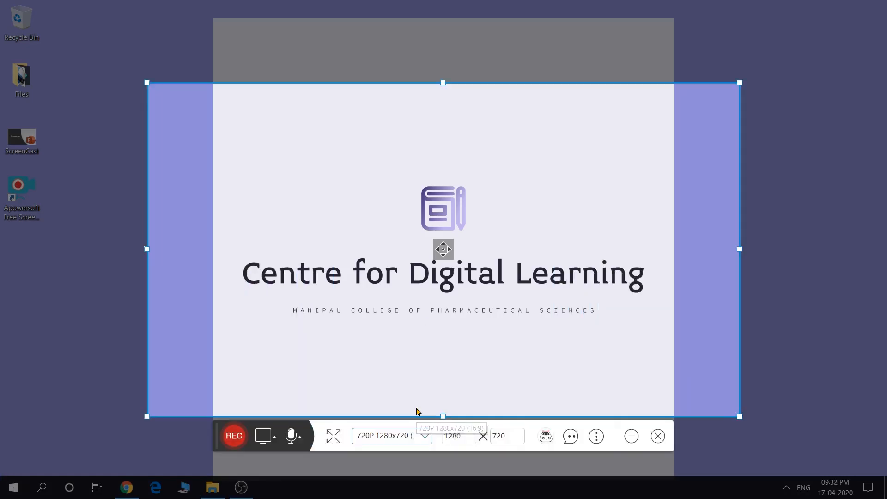
pyautogui.click(425, 434)
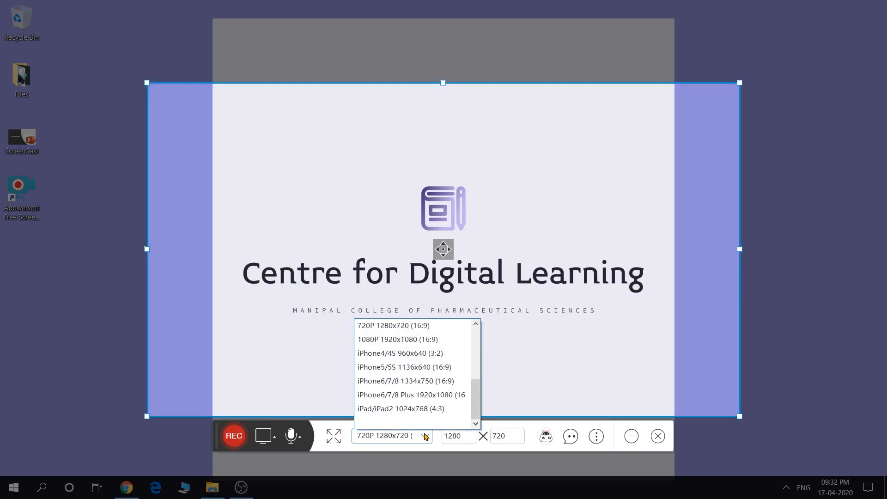
pyautogui.click(388, 340)
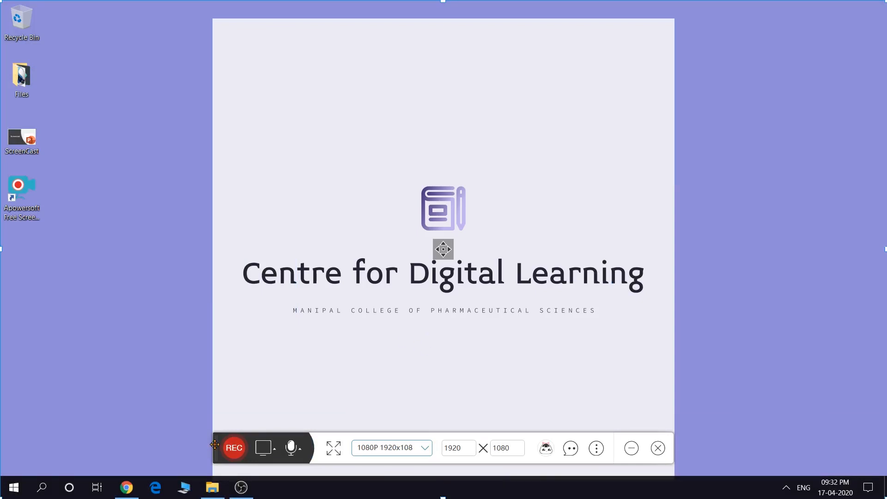
# Set a custom capture region of about 1041 x 457 and place the recording toolbar just below it.
pyautogui.moveTo(215, 445); pyautogui.dragTo(249, 356)
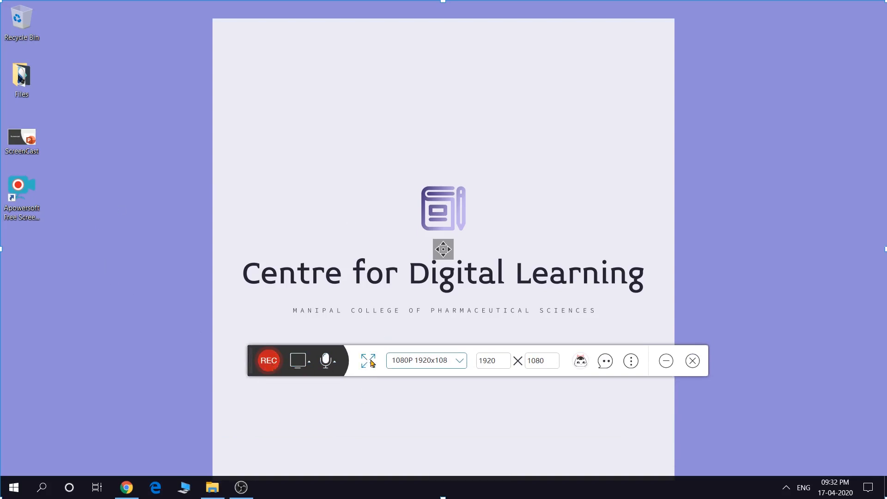
pyautogui.click(436, 364)
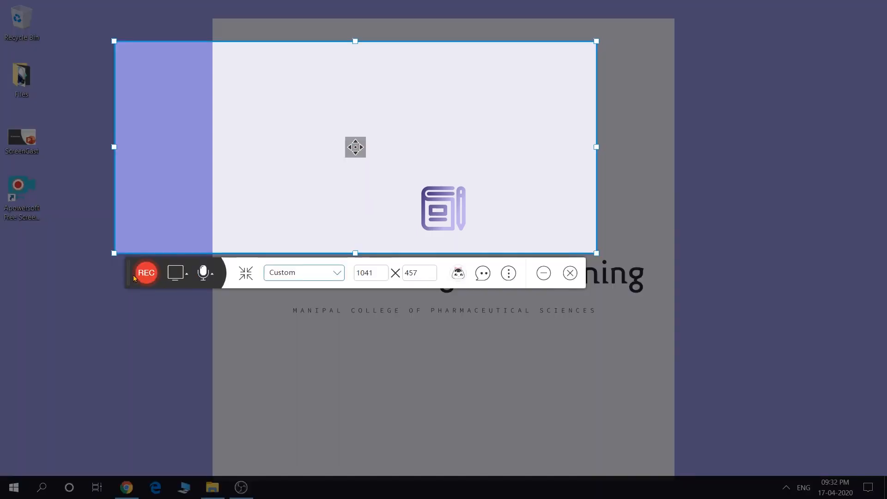
pyautogui.moveTo(129, 276); pyautogui.dragTo(126, 293)
# Choose Screen as the recording source and check the audio input selection.
pyautogui.click(183, 293)
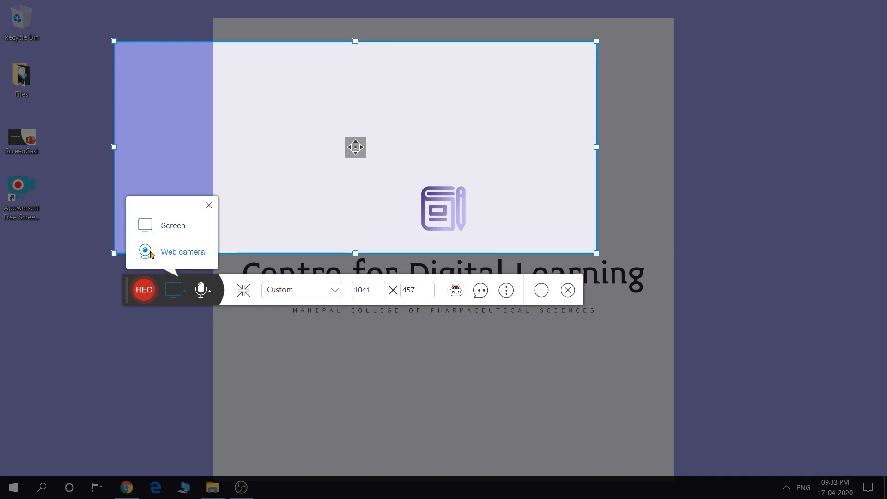
pyautogui.click(173, 227)
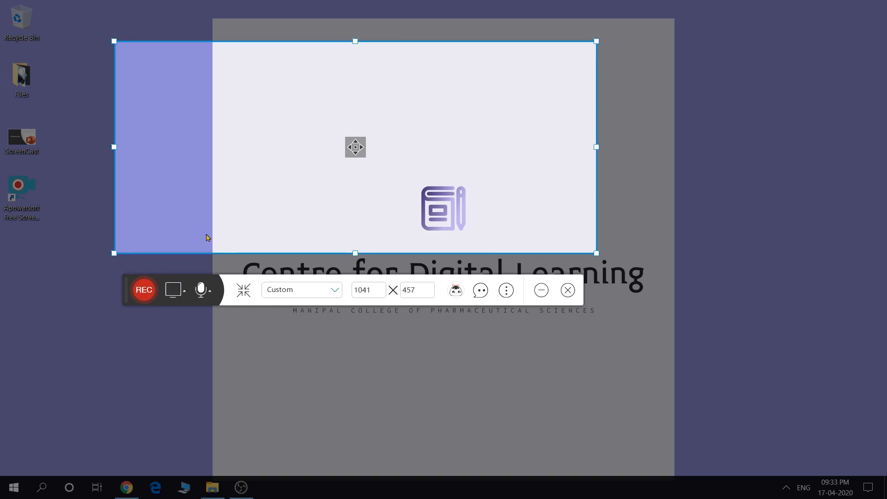
pyautogui.click(210, 289)
pyautogui.click(210, 289)
pyautogui.click(210, 294)
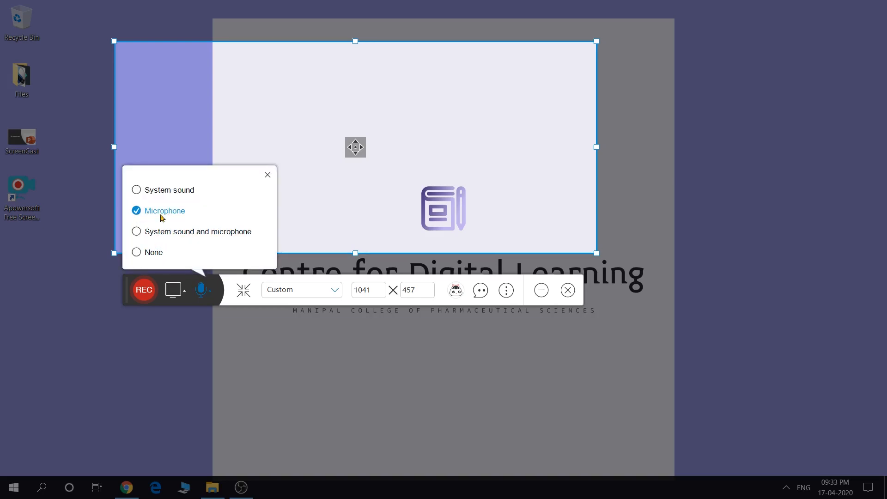
pyautogui.click(210, 292)
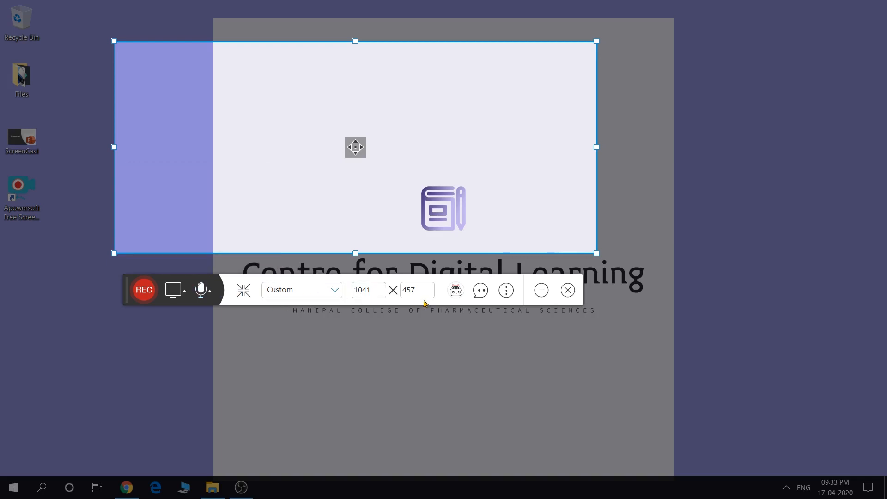
# Set the Desktop folder as the default output directory in the recorder's general options.
pyautogui.click(506, 293)
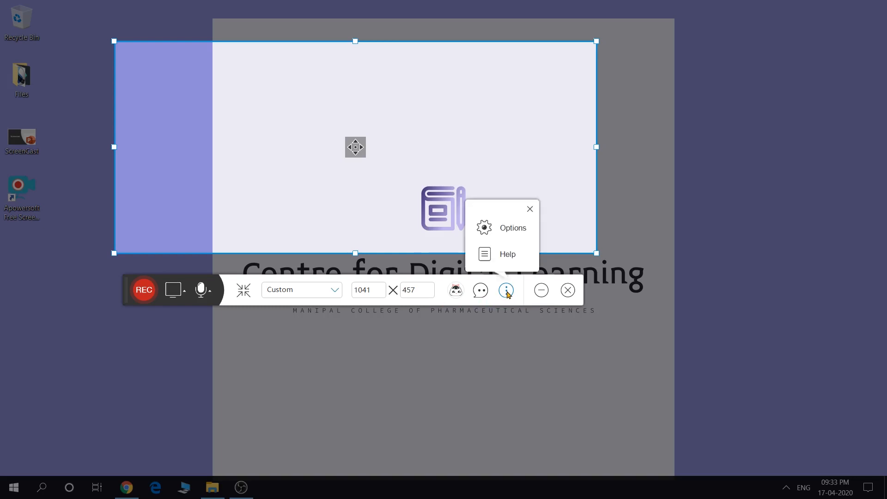
pyautogui.click(513, 230)
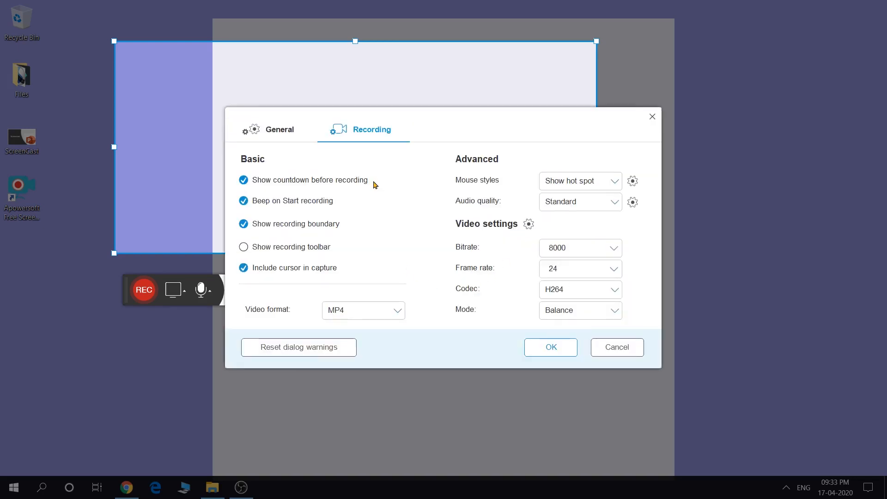
pyautogui.click(277, 133)
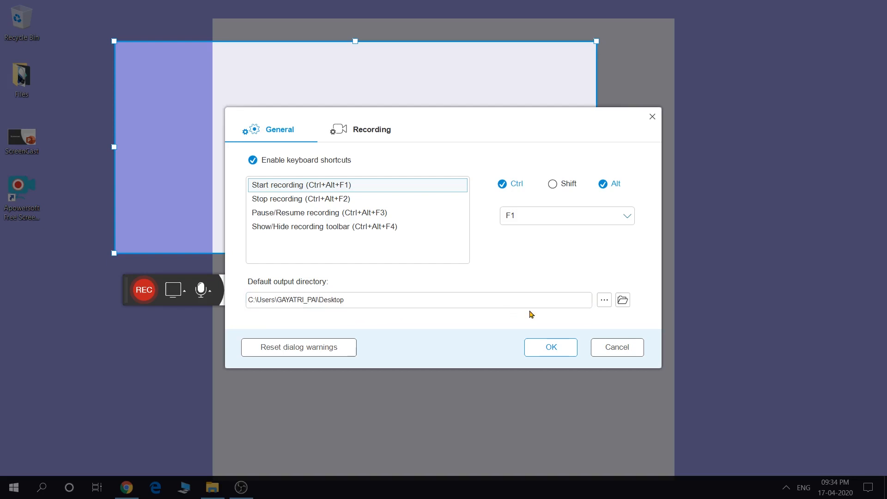
pyautogui.click(604, 300)
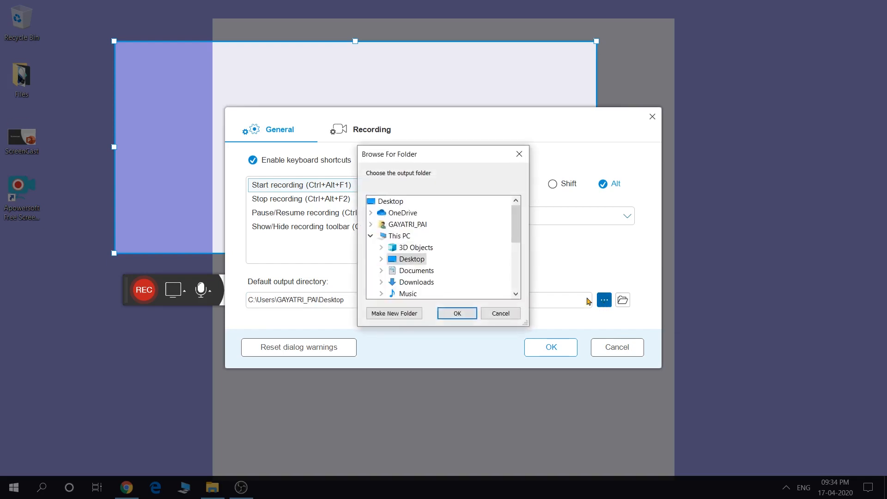
pyautogui.click(417, 283)
pyautogui.scroll(2, 418, 272)
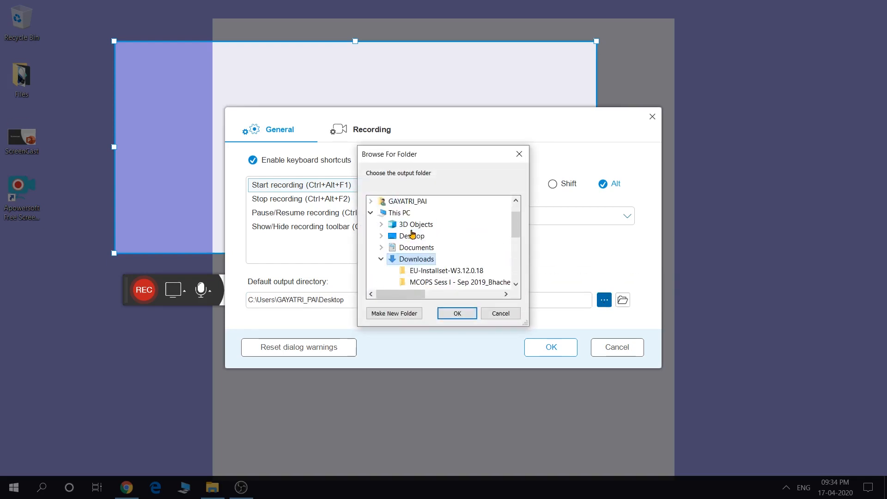
pyautogui.click(418, 260)
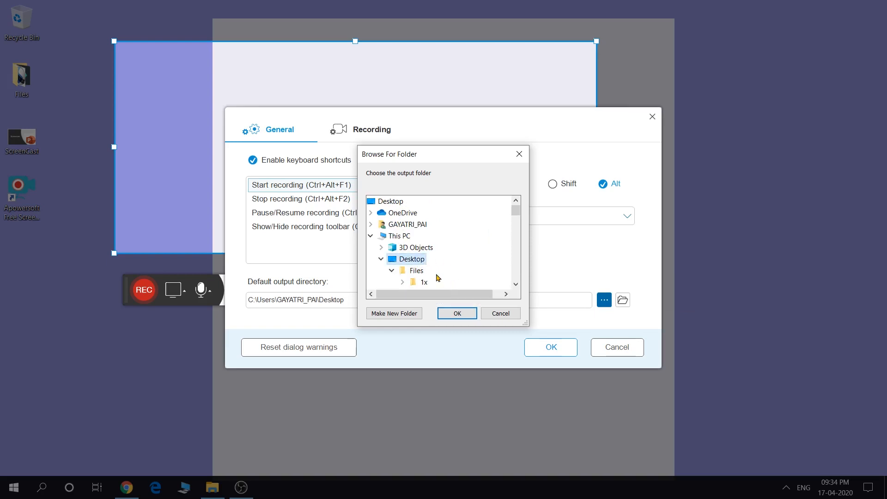
pyautogui.click(456, 313)
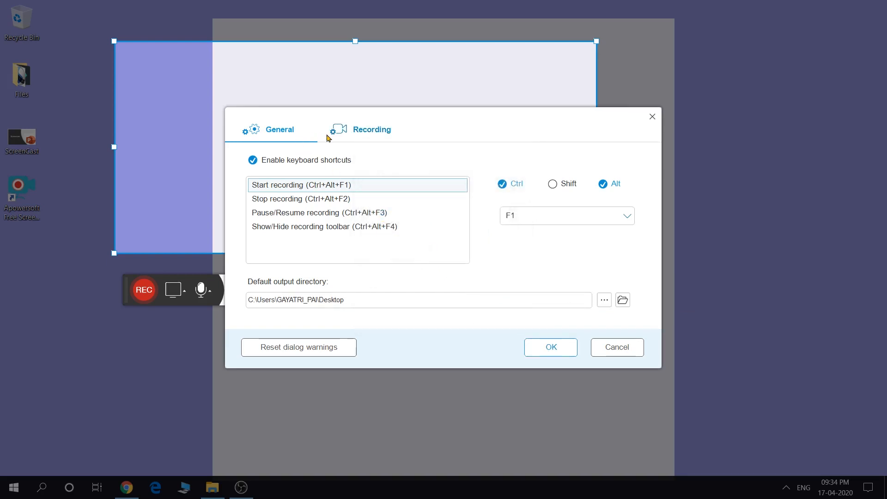
# Review the basic recording options and keyboard shortcuts, switching Include cursor in capture off and back on.
pyautogui.click(368, 132)
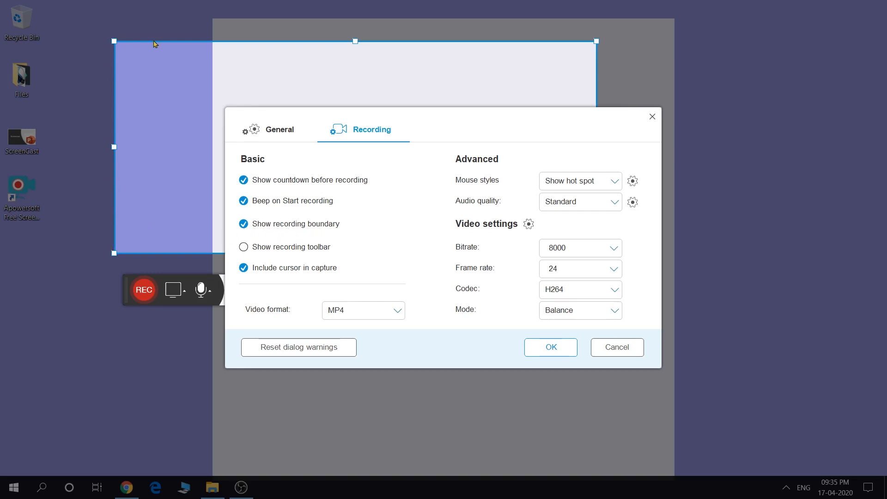
pyautogui.click(244, 248)
pyautogui.click(280, 135)
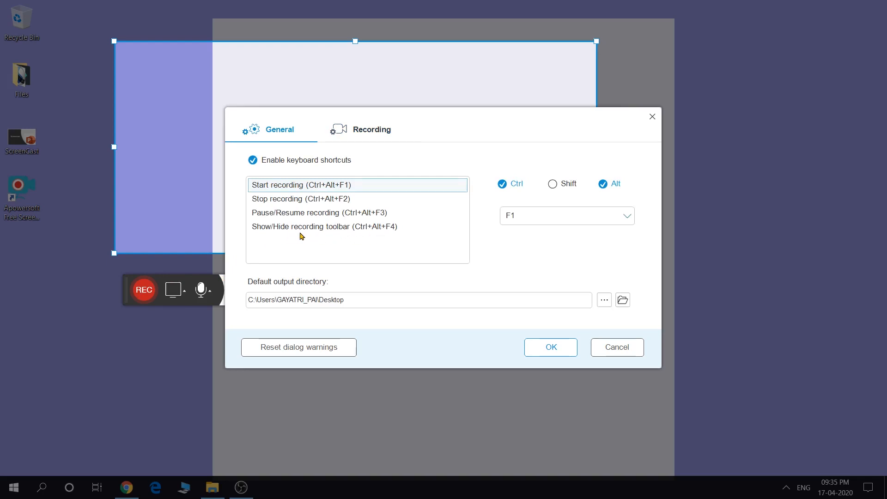
pyautogui.click(361, 132)
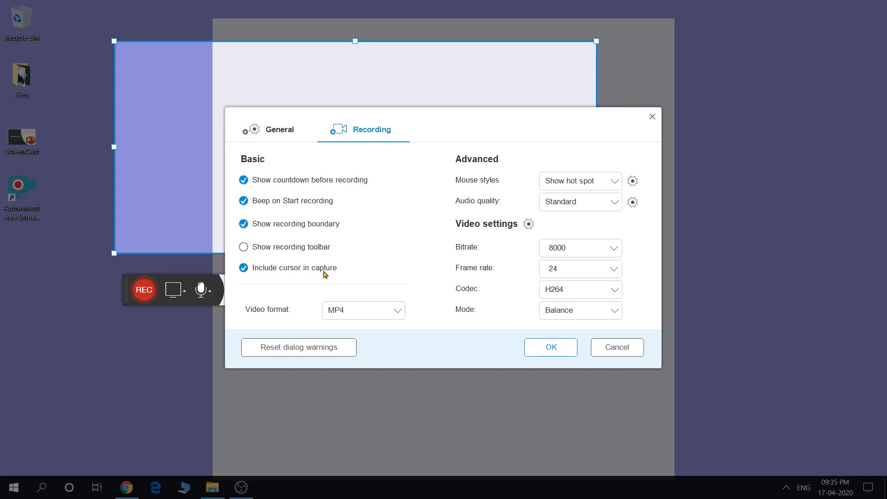
pyautogui.click(244, 269)
pyautogui.click(244, 268)
# Look through the available video formats and choose MP4 for the recordings.
pyautogui.click(399, 312)
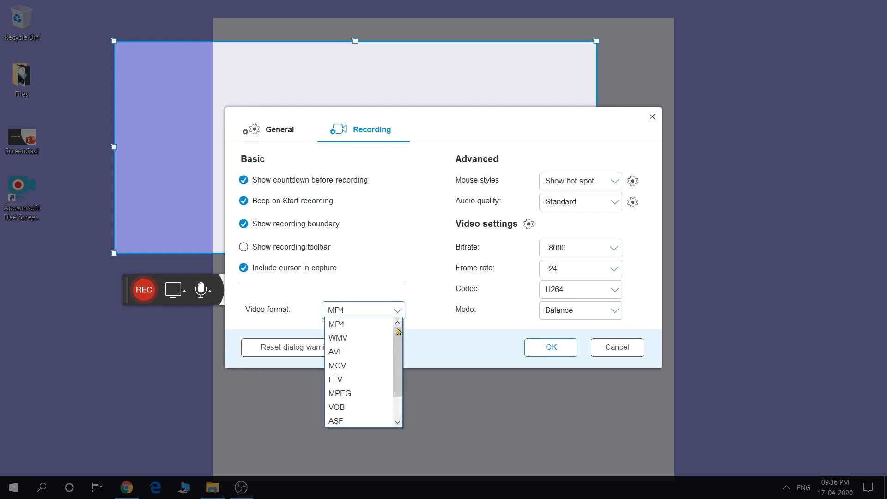
pyautogui.moveTo(398, 335)
pyautogui.mouseDown()
pyautogui.moveTo(398, 358)
pyautogui.moveTo(398, 335)
pyautogui.mouseUp()
pyautogui.moveTo(397, 363)
pyautogui.mouseDown()
pyautogui.moveTo(398, 382)
pyautogui.moveTo(398, 349)
pyautogui.mouseUp()
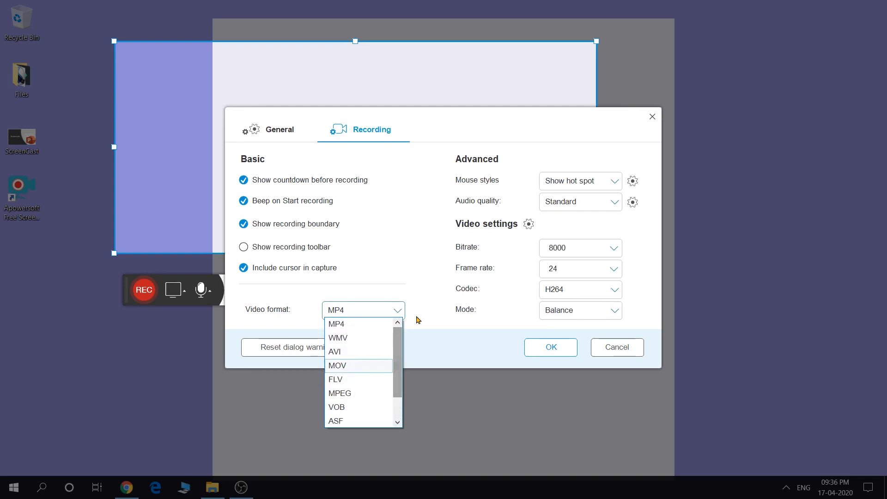
pyautogui.click(417, 320)
pyautogui.click(400, 314)
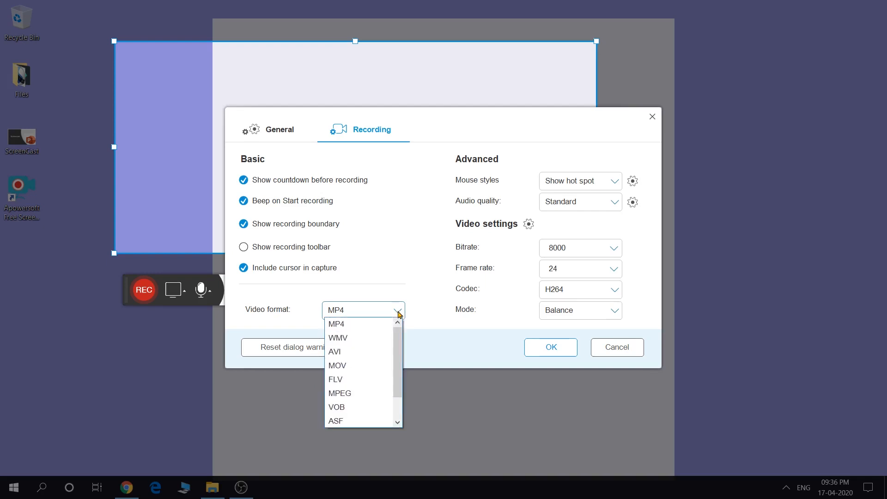
pyautogui.click(357, 326)
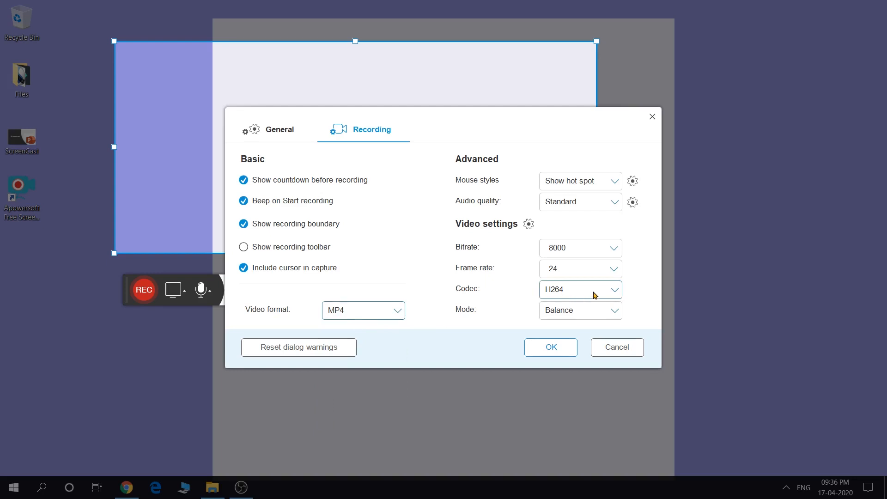
# Examine the available video codecs and the mouse style choices for showing or hiding the hot spot.
pyautogui.click(615, 294)
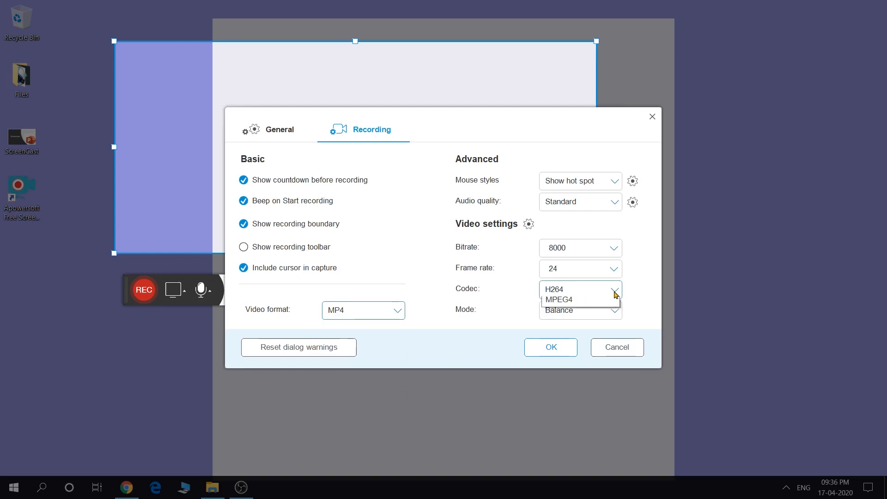
pyautogui.click(580, 308)
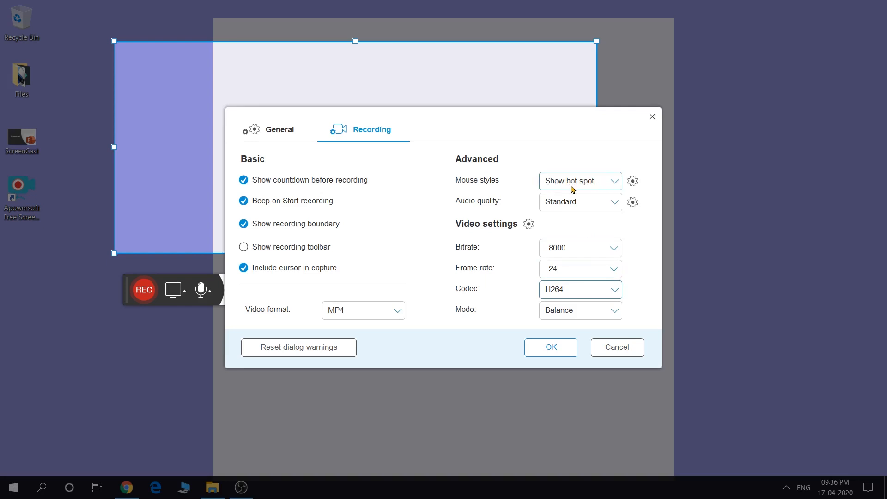
pyautogui.click(612, 180)
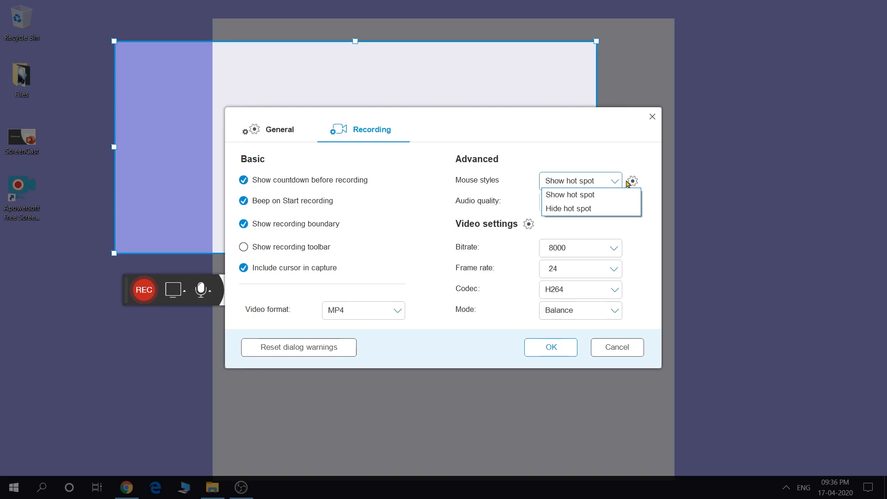
pyautogui.click(616, 182)
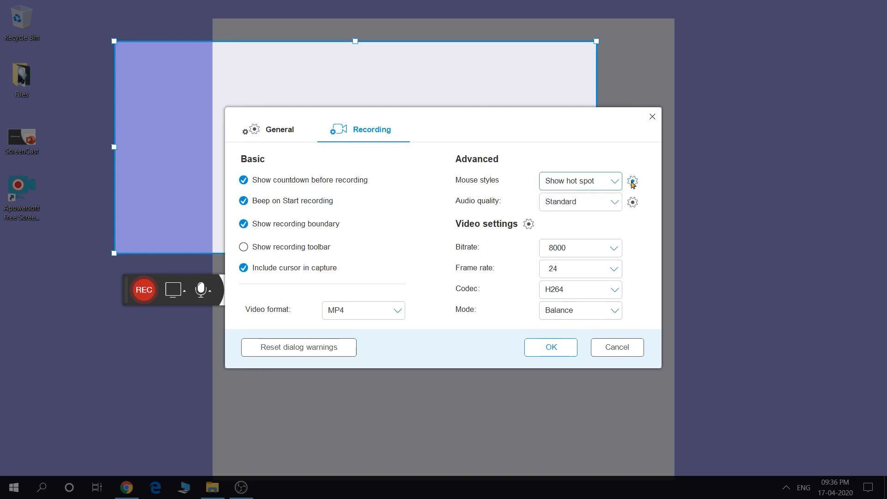
# In the mouse style settings, switch the mouse hot spot off and back on, and change its color to black.
pyautogui.click(633, 181)
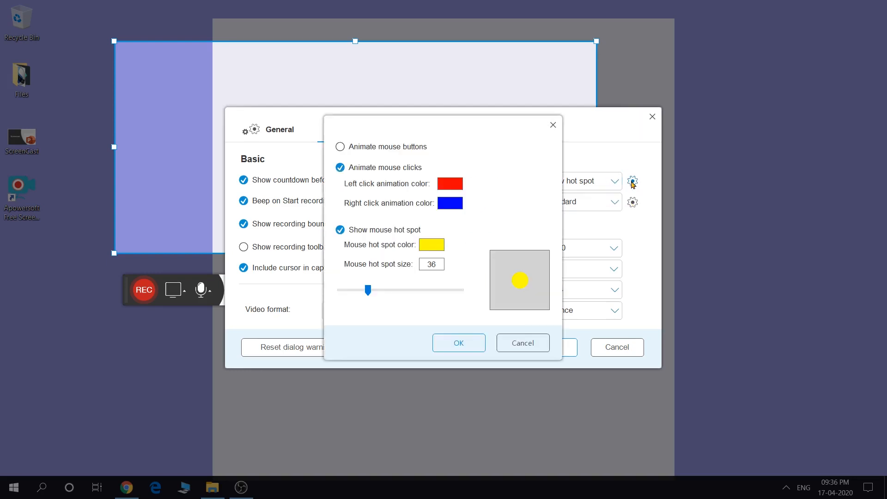
pyautogui.click(341, 230)
pyautogui.click(341, 231)
pyautogui.click(428, 247)
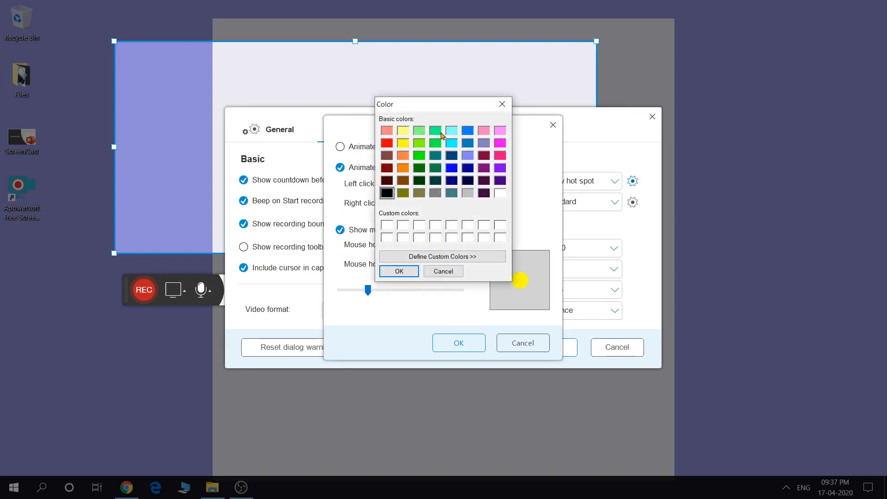
pyautogui.click(409, 271)
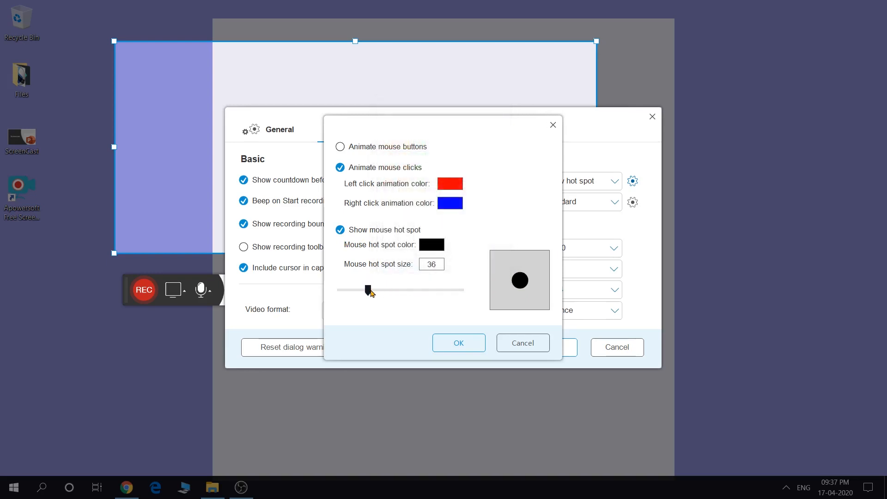
# Set the mouse hot spot color to yellow and its size to 33, and apply the recording options.
pyautogui.click(437, 249)
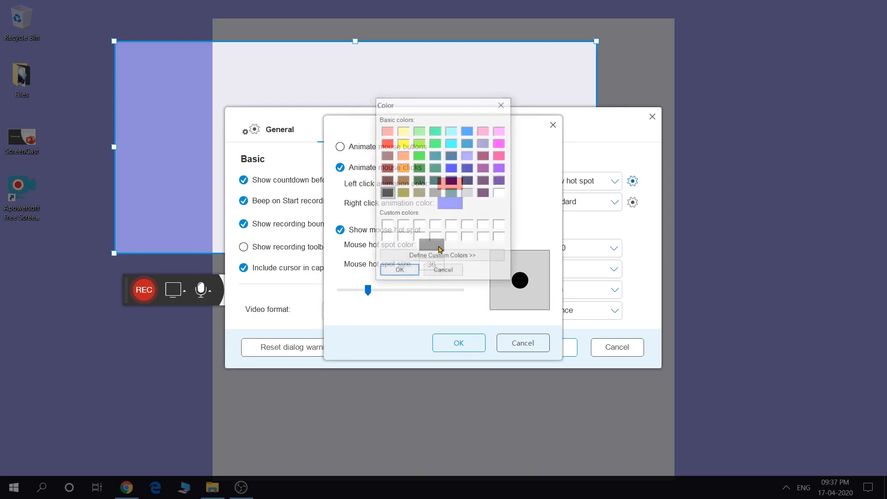
pyautogui.click(403, 143)
pyautogui.click(399, 271)
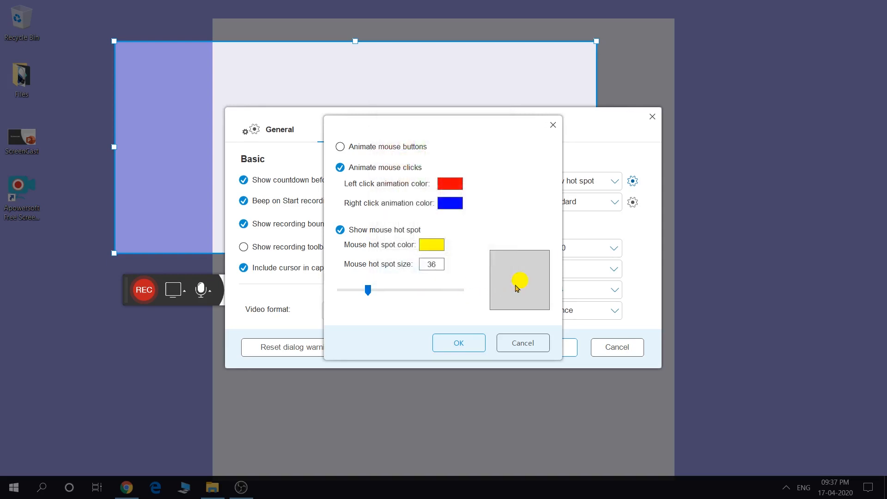
pyautogui.moveTo(368, 290)
pyautogui.mouseDown()
pyautogui.moveTo(446, 294)
pyautogui.moveTo(359, 295)
pyautogui.moveTo(366, 298)
pyautogui.mouseUp()
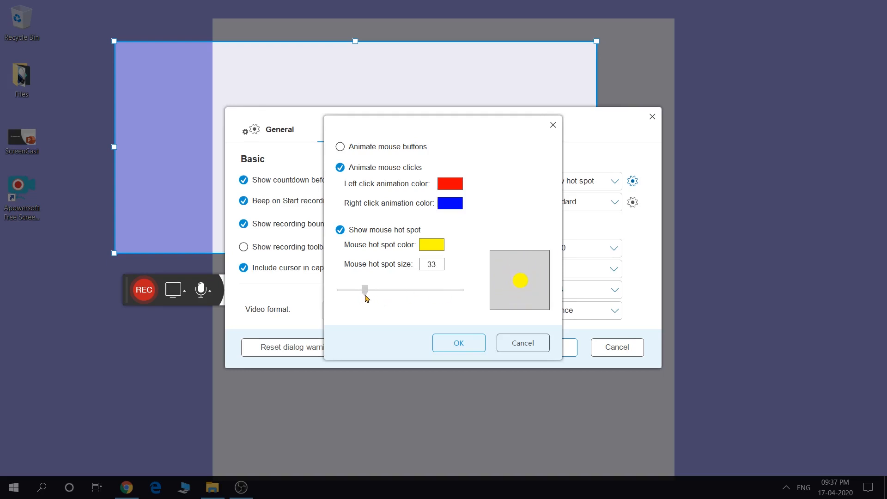
pyautogui.click(453, 343)
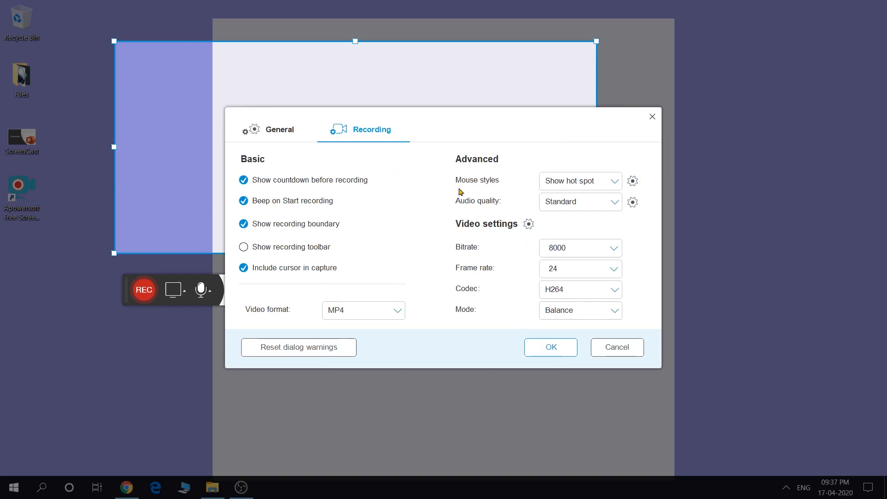
pyautogui.click(550, 347)
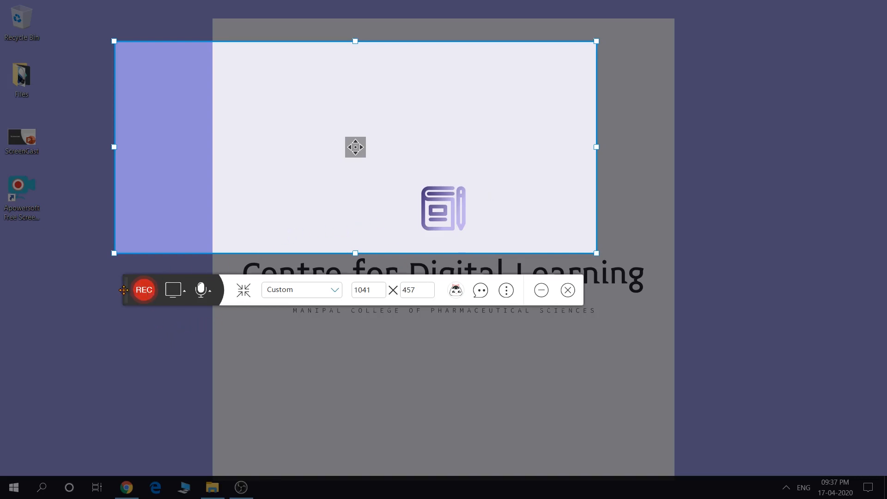
# Move the capture region down over the wallpaper's logo and title, start the recording, and dismiss the microphone notification.
pyautogui.moveTo(355, 147); pyautogui.dragTo(323, 247)
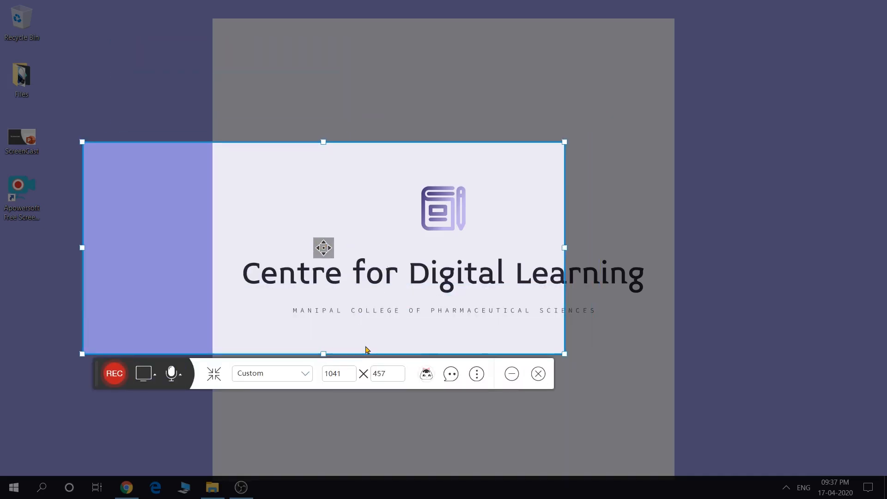
pyautogui.click(115, 374)
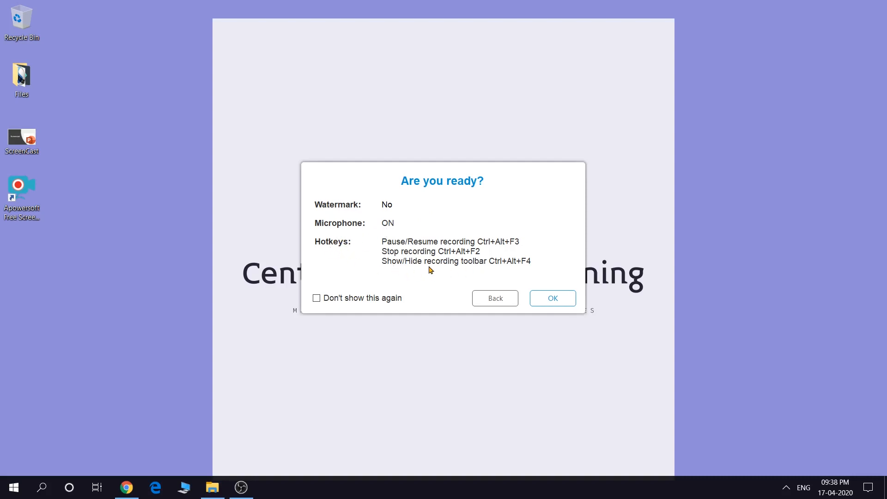
pyautogui.click(553, 299)
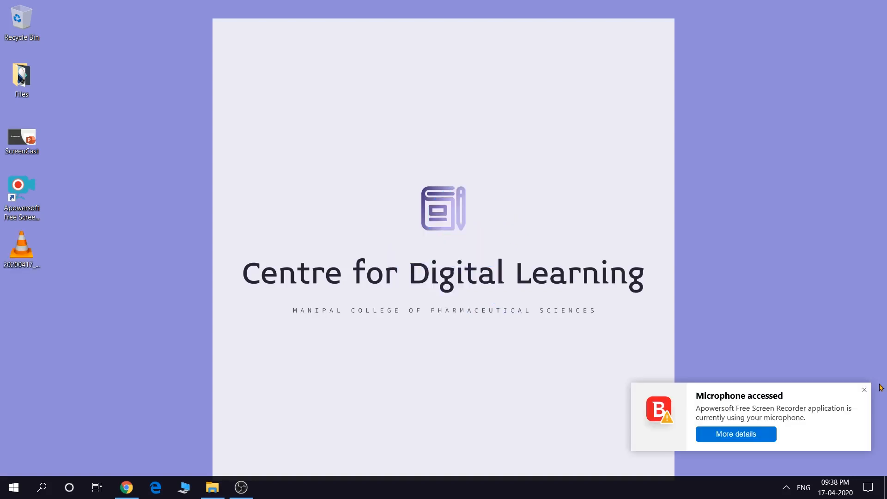
pyautogui.click(863, 390)
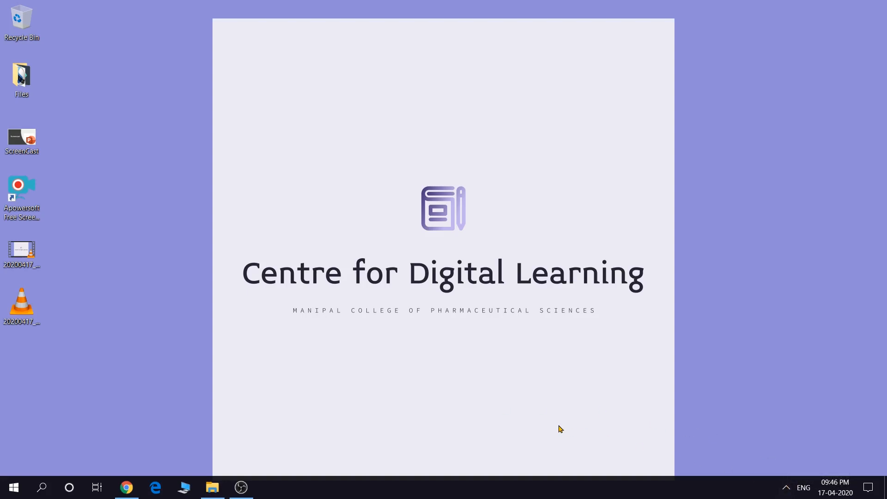
# Show the recording toolbar from the running recorder's system tray entry and move it slightly higher on the desktop.
pyautogui.click(786, 488)
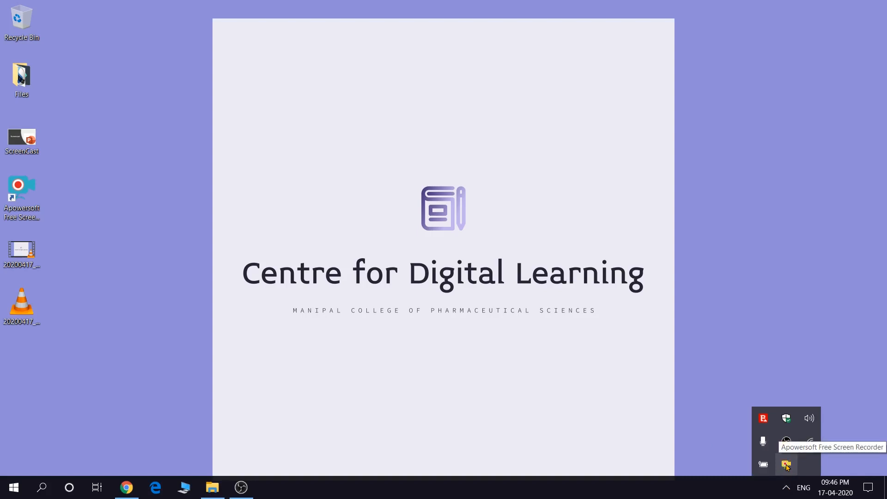
pyautogui.rightClick(787, 466)
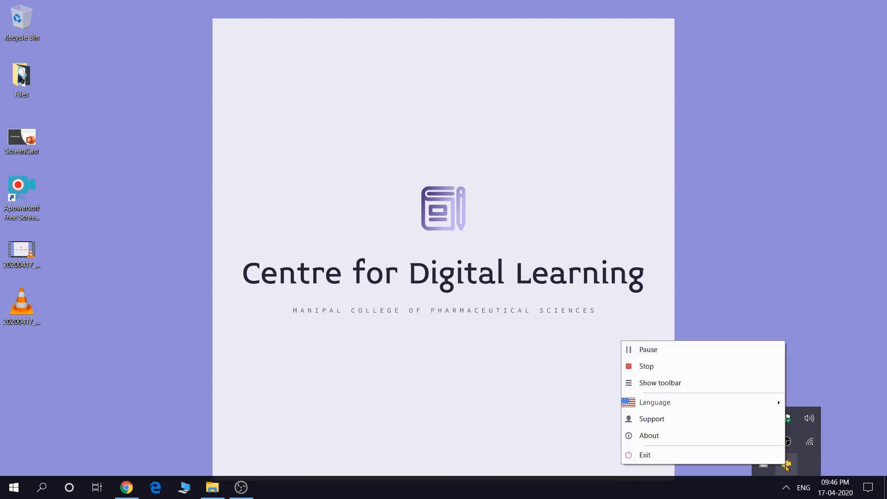
pyautogui.click(695, 384)
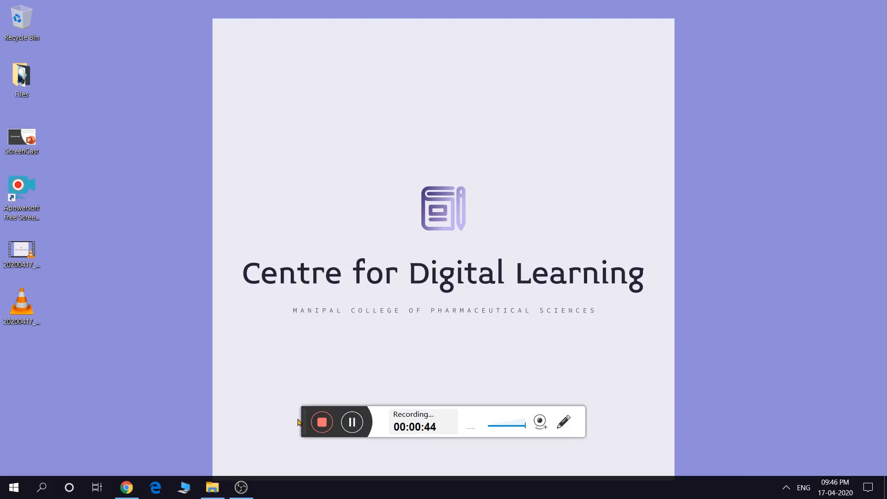
pyautogui.moveTo(302, 418); pyautogui.dragTo(293, 372)
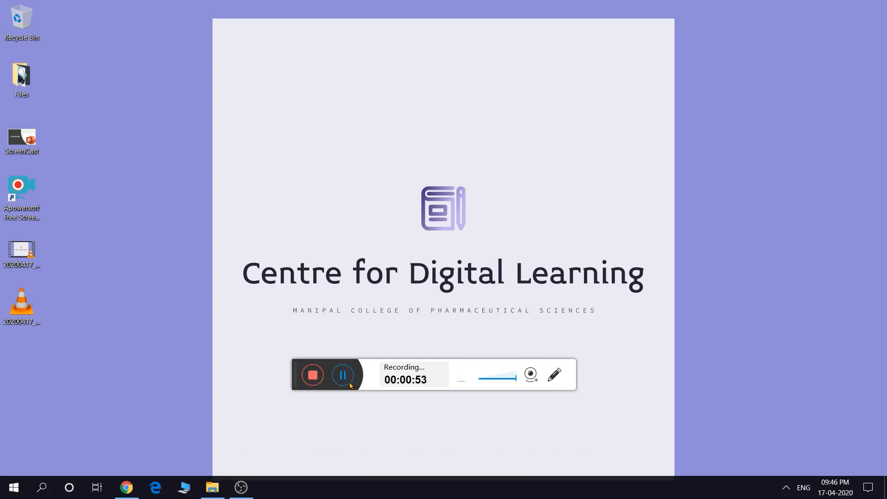
# Show the c922 Pro Stream Webcam feed, place it near the desktop's upper-right corner, and turn the webcam off again.
pyautogui.click(531, 378)
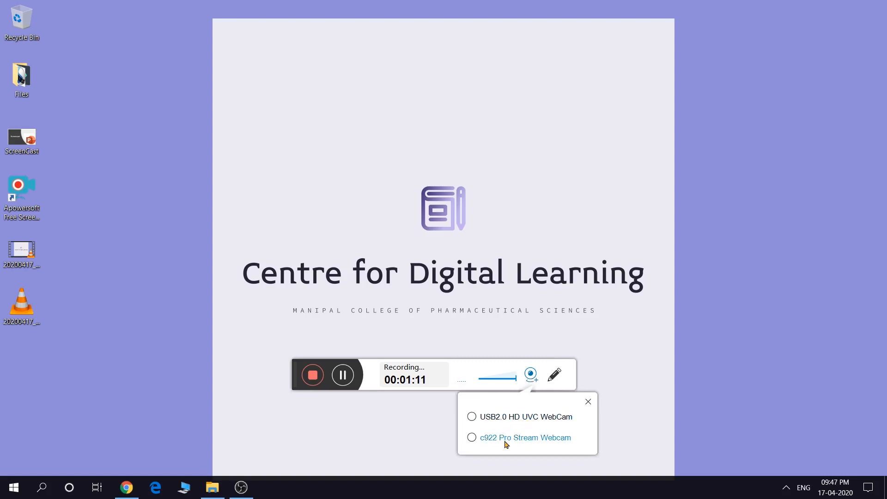
pyautogui.click(472, 437)
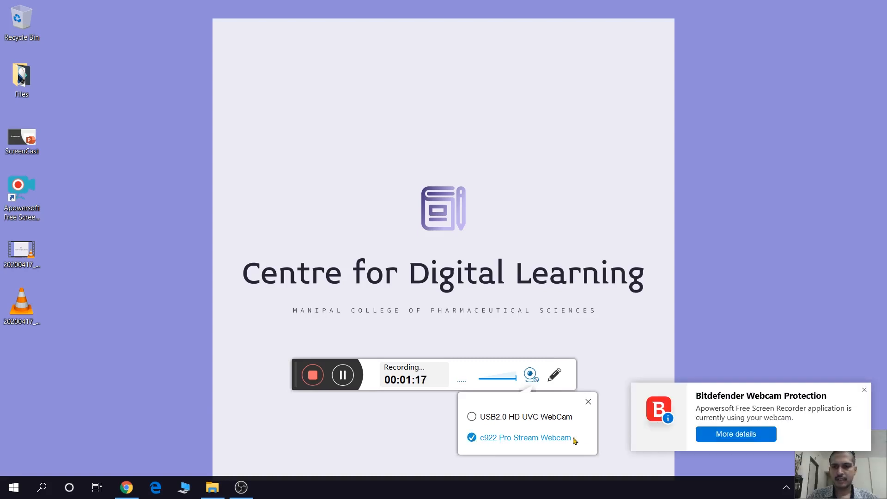
pyautogui.click(864, 392)
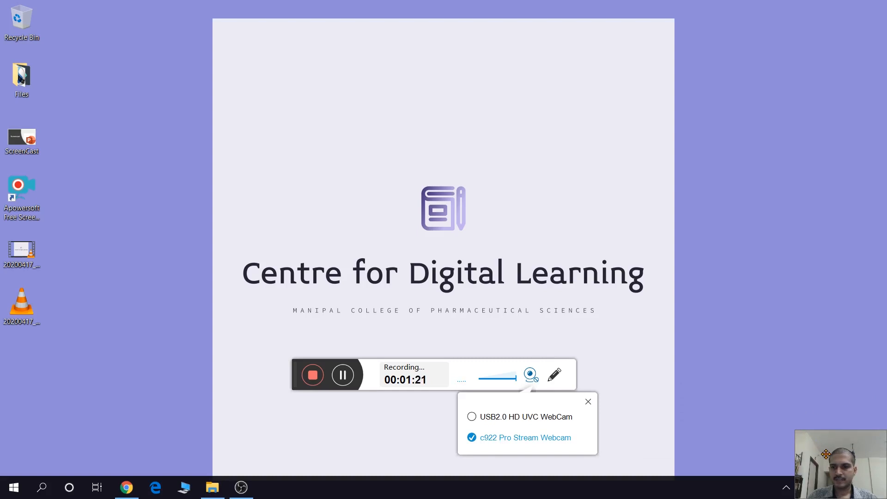
pyautogui.moveTo(825, 454); pyautogui.dragTo(792, 59)
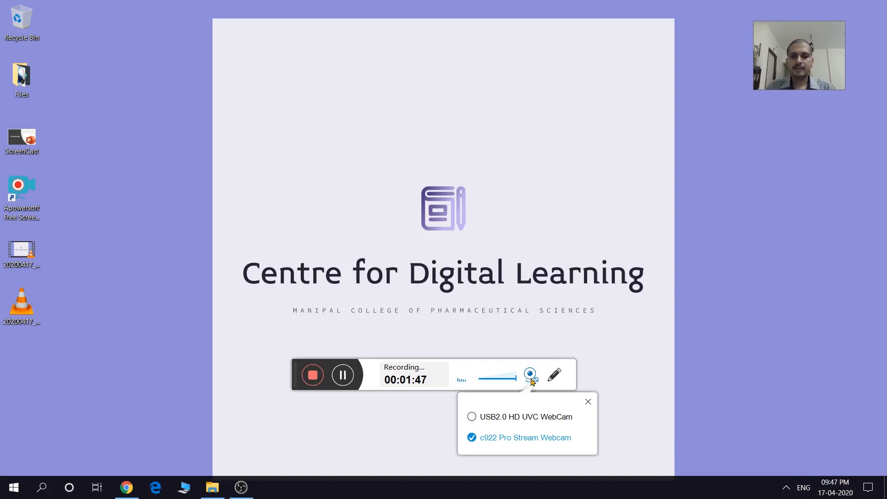
pyautogui.click(531, 376)
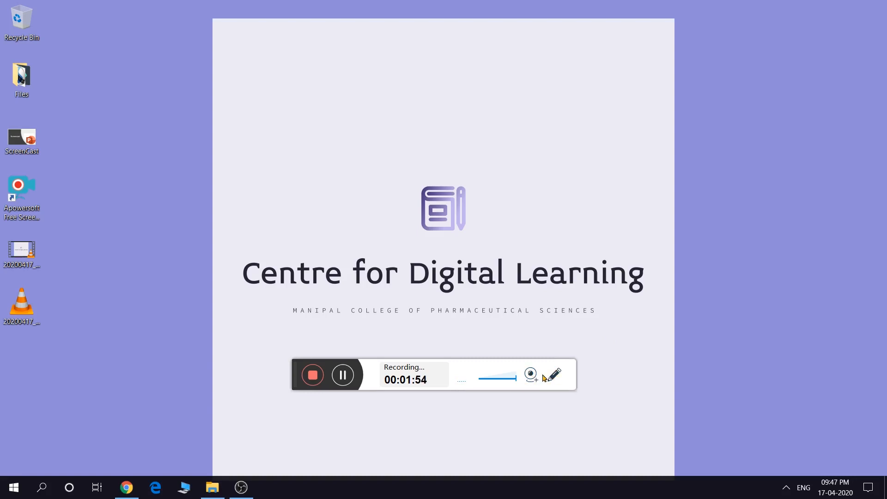
# Annotate the desktop with a thin red rectangle to the right of the logo and a red ellipse to its left.
pyautogui.click(555, 376)
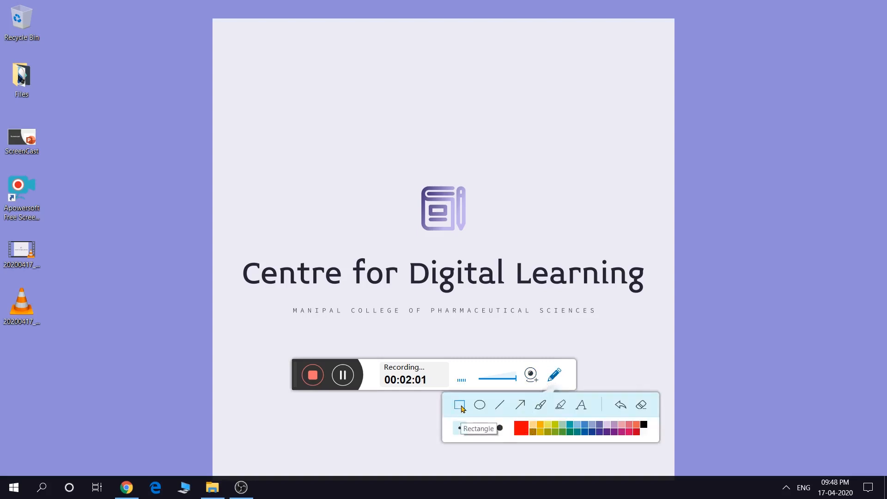
pyautogui.click(460, 405)
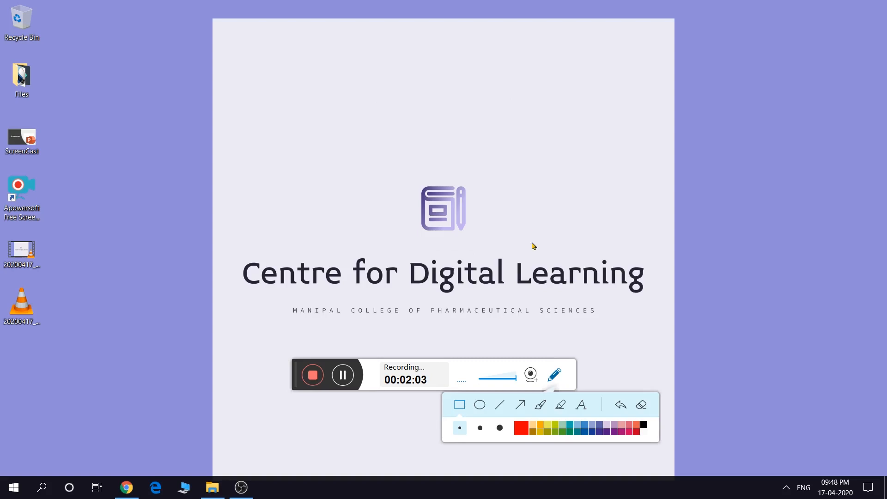
pyautogui.moveTo(514, 175)
pyautogui.mouseDown()
pyautogui.moveTo(590, 223)
pyautogui.moveTo(599, 248)
pyautogui.mouseUp()
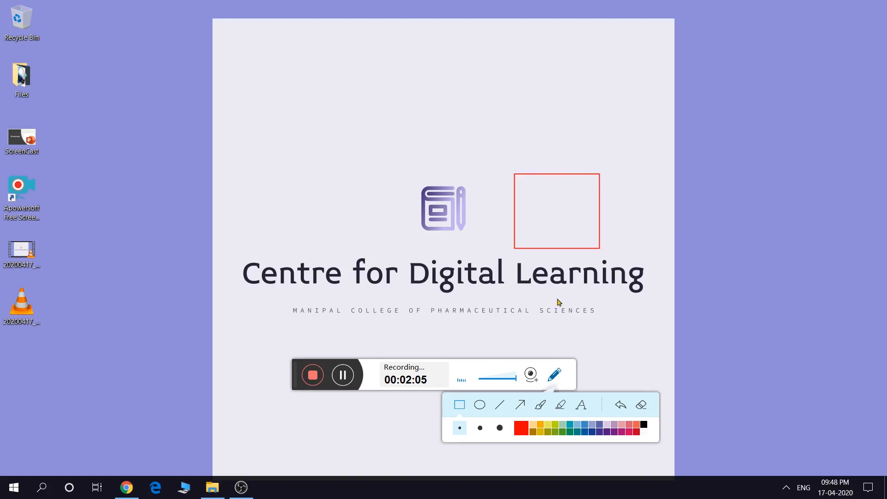
pyautogui.click(480, 408)
pyautogui.moveTo(332, 184); pyautogui.dragTo(373, 234)
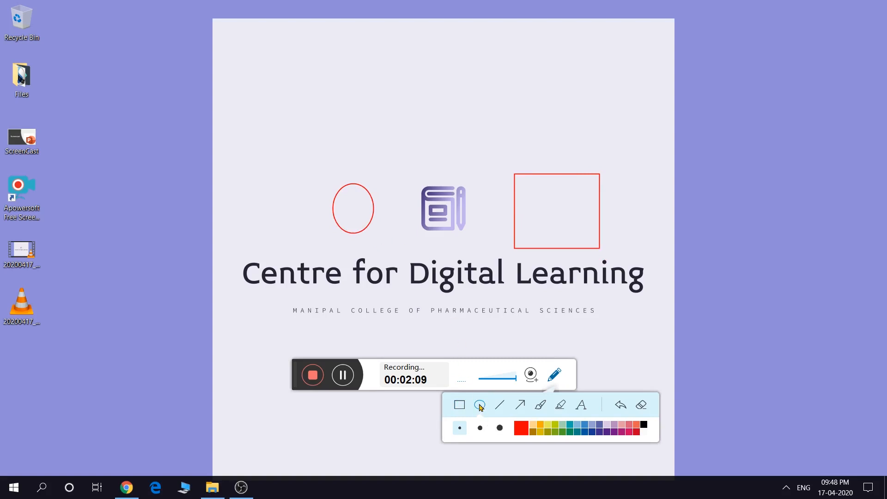
# Draw a red straight line from the subtitle up to the word Learning and a red arrow rising above the logo.
pyautogui.click(500, 408)
pyautogui.moveTo(439, 306); pyautogui.dragTo(521, 281)
pyautogui.click(521, 406)
pyautogui.moveTo(375, 133); pyautogui.dragTo(557, 87)
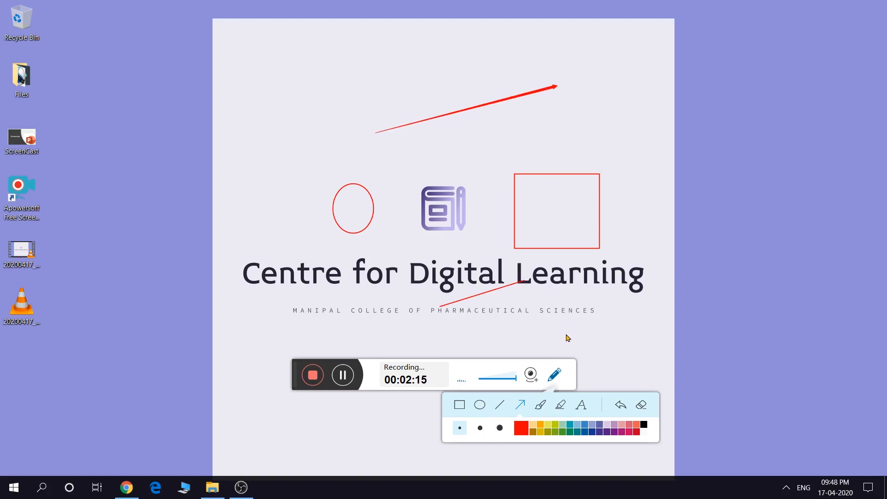
# Brush a wavy red line above the rectangle and add two thin yellow highlighter strokes over the area above it.
pyautogui.click(539, 408)
pyautogui.moveTo(477, 152); pyautogui.dragTo(607, 159)
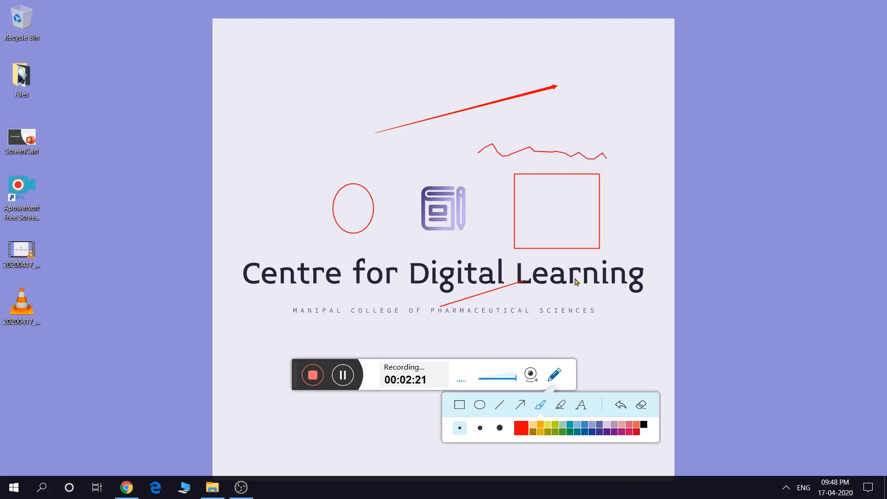
pyautogui.click(560, 408)
pyautogui.moveTo(520, 112); pyautogui.dragTo(632, 119)
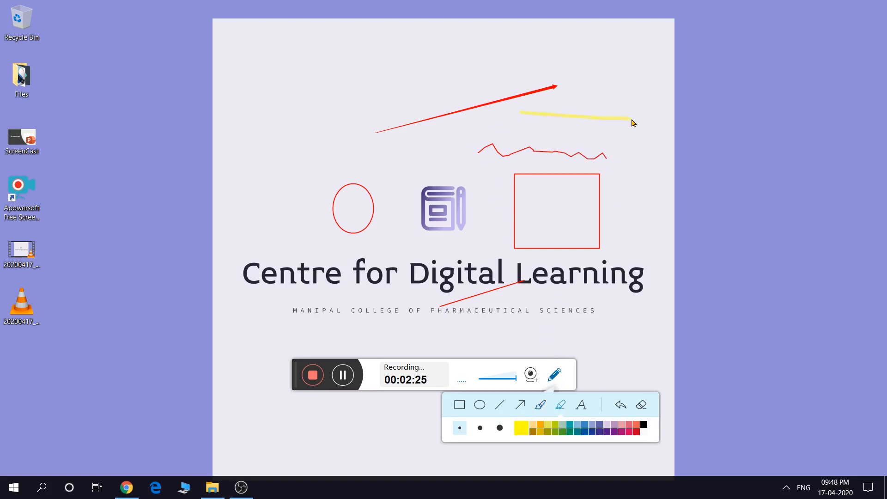
pyautogui.moveTo(545, 139); pyautogui.dragTo(588, 135)
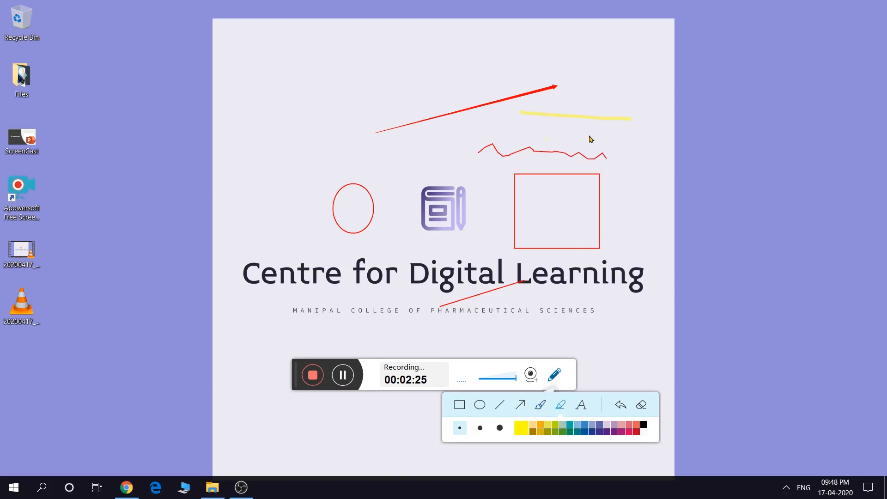
# Highlight most of the word Learning with two strokes at the thickest size, and return the highlighter to the thinnest size.
pyautogui.click(500, 427)
pyautogui.moveTo(549, 273); pyautogui.dragTo(637, 273)
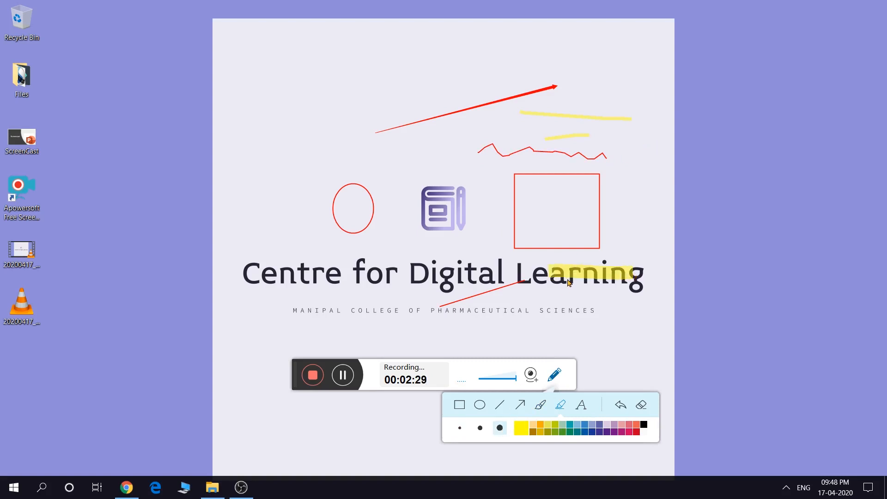
pyautogui.moveTo(555, 281); pyautogui.dragTo(635, 282)
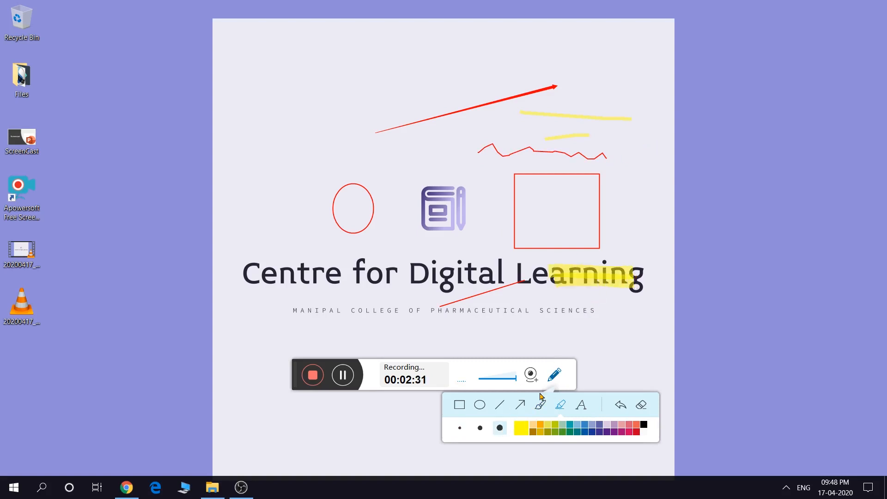
pyautogui.click(459, 428)
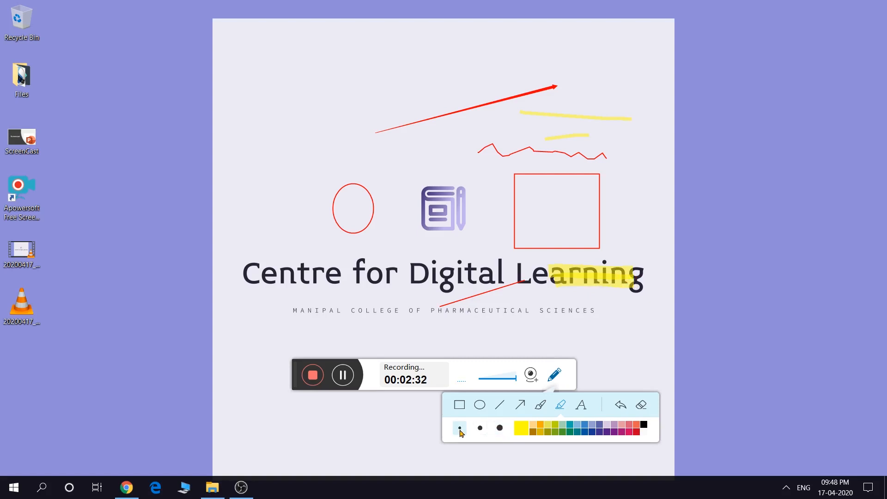
# Add a red text annotation reading "Hi There" above the ellipse at size 20.
pyautogui.click(581, 405)
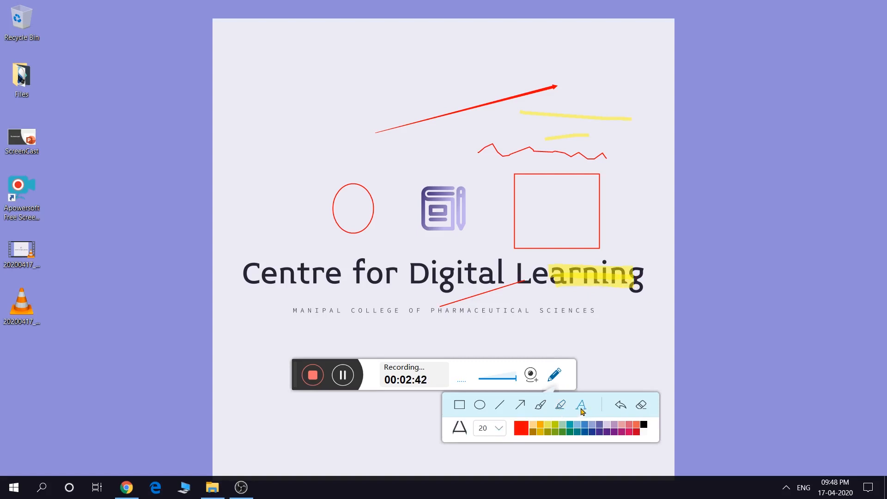
pyautogui.click(301, 95)
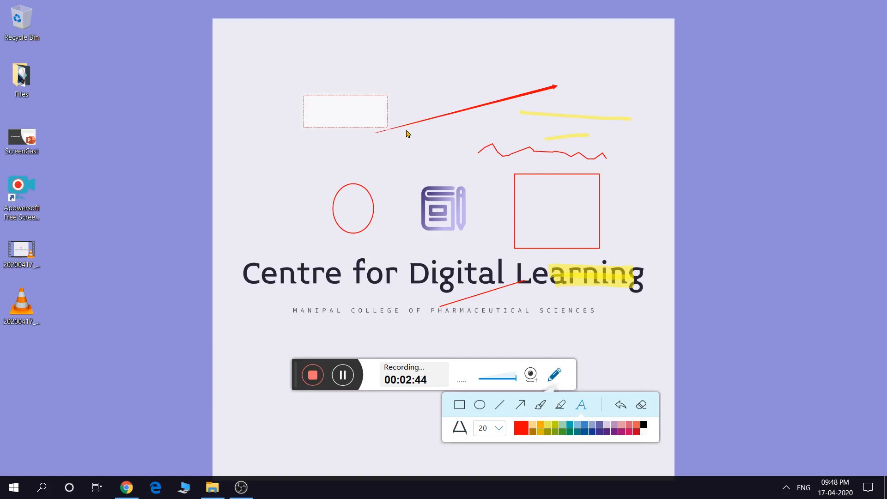
pyautogui.write('Hi There')
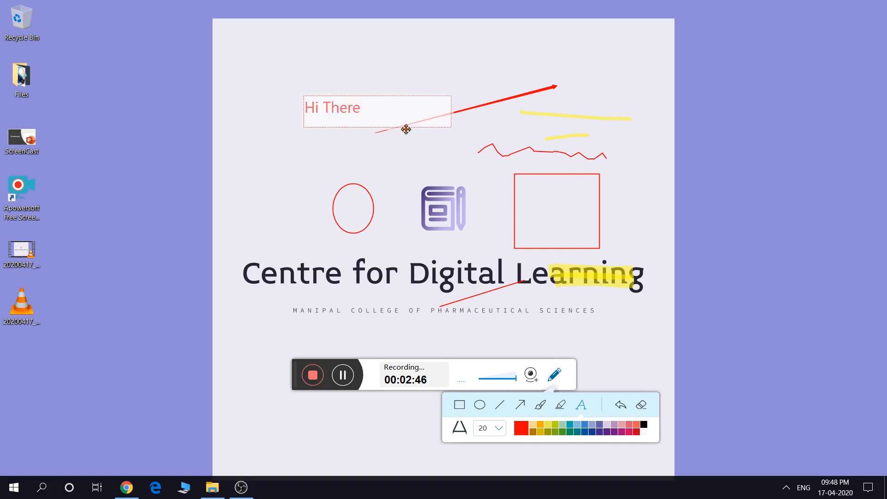
# Add an exclamation mark to the "Hi There" text annotation, then clear all annotations from the screen and close the drawing tools.
pyautogui.write('!')
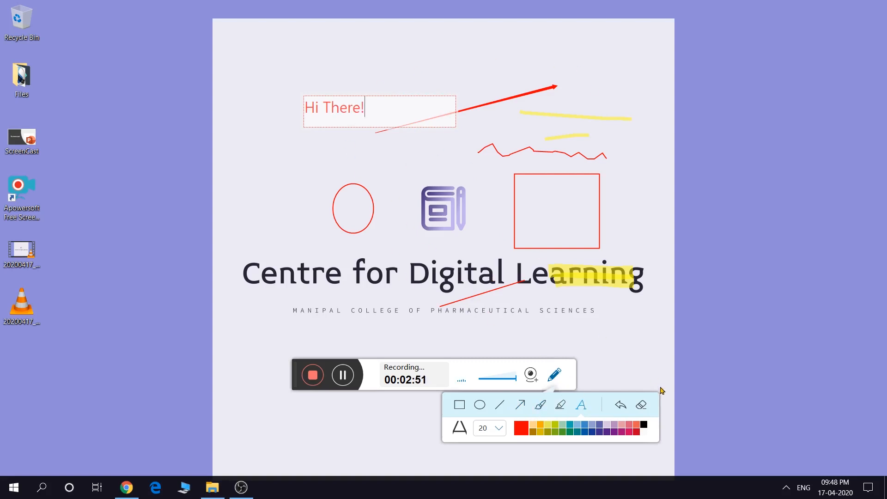
pyautogui.click(641, 405)
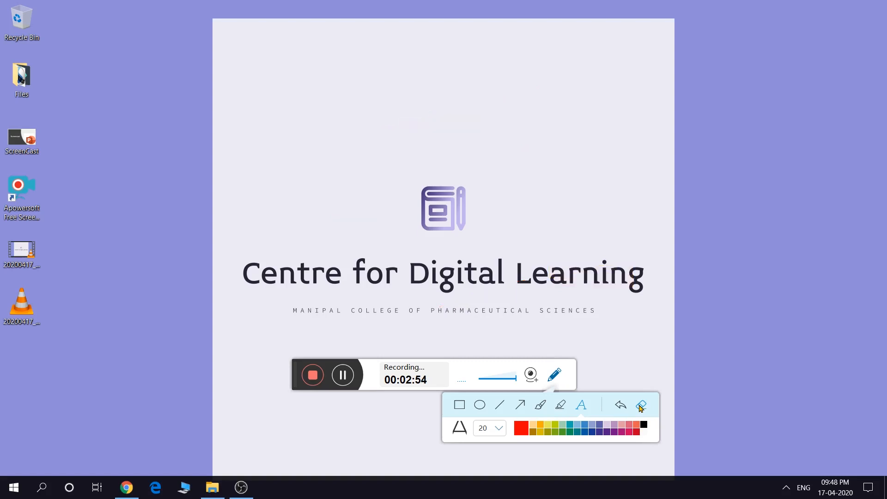
pyautogui.click(554, 376)
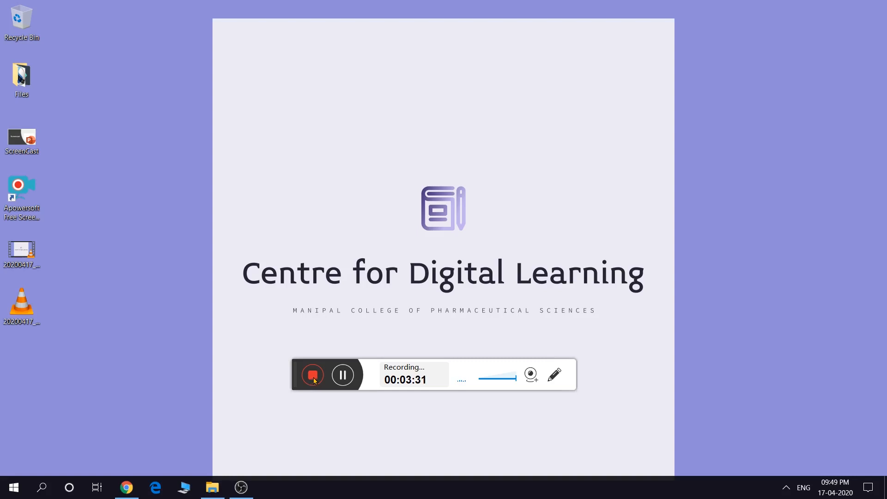
# Stop the screen recording, pause its preview and save it as a video file, then close the save window.
pyautogui.click(313, 375)
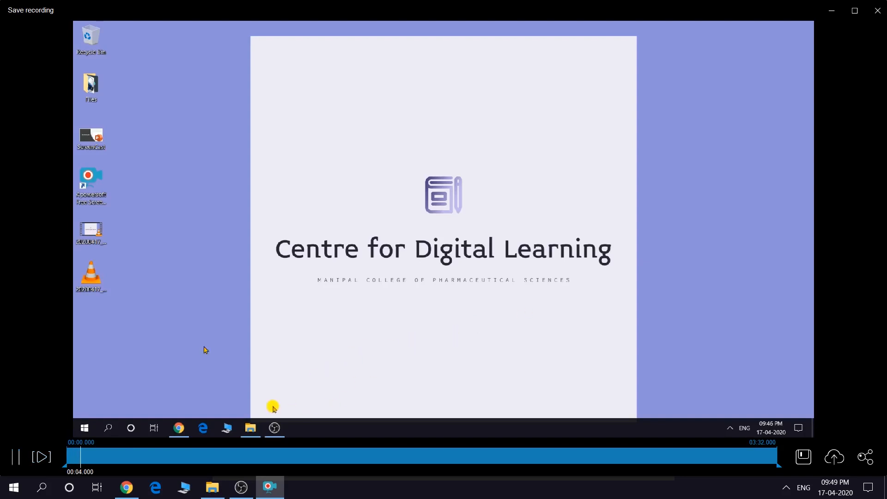
pyautogui.click(15, 458)
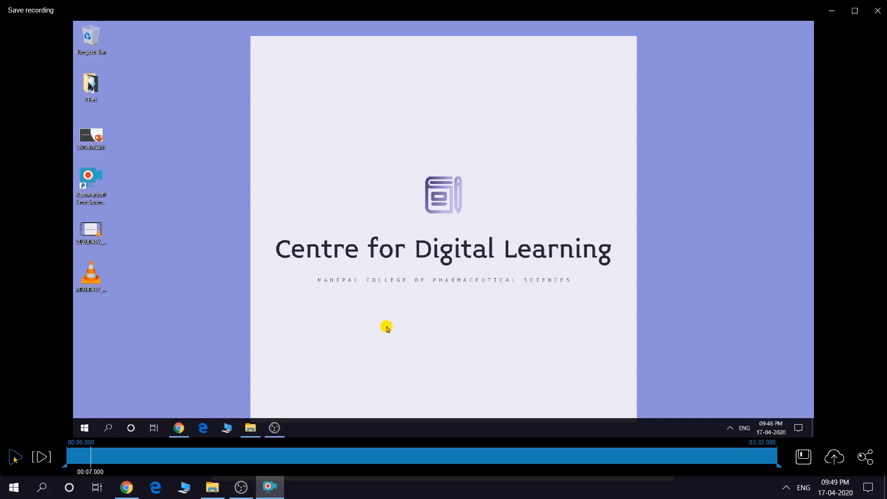
pyautogui.click(802, 457)
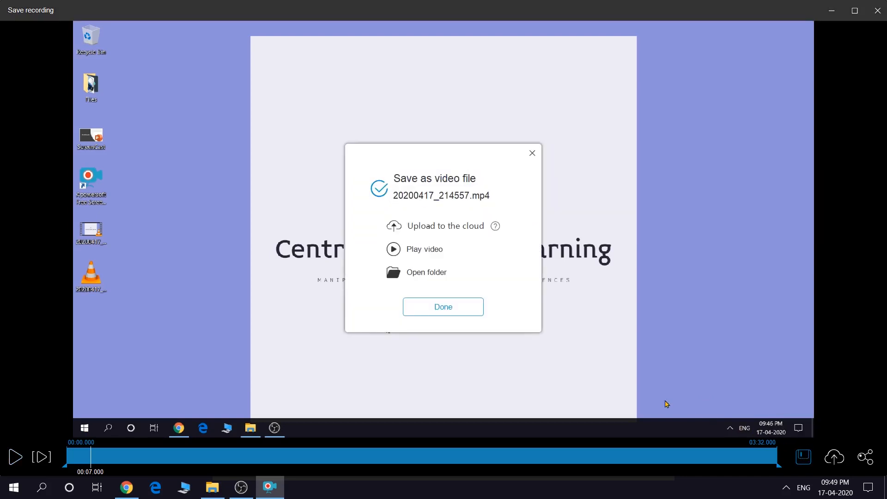
pyautogui.click(441, 309)
pyautogui.click(877, 11)
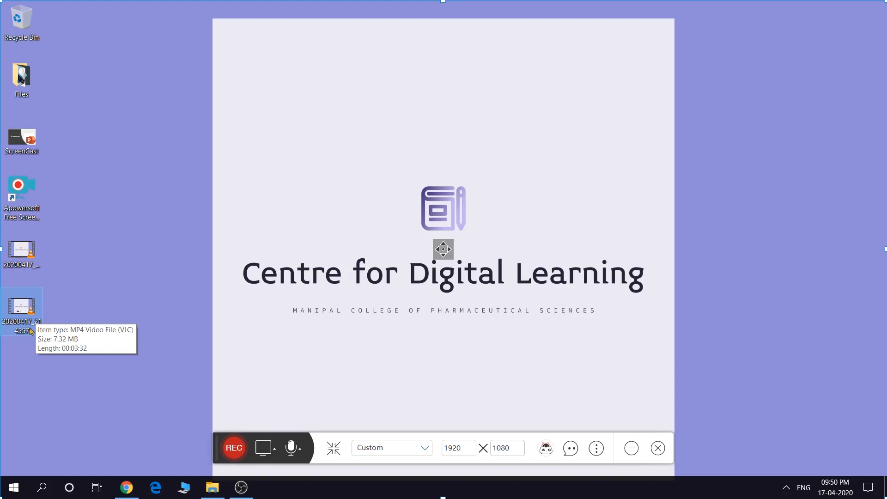
# Play the newly saved recording from the desktop in VLC, skip ahead to the webcam overlay part, and close the player.
pyautogui.doubleClick(30, 313)
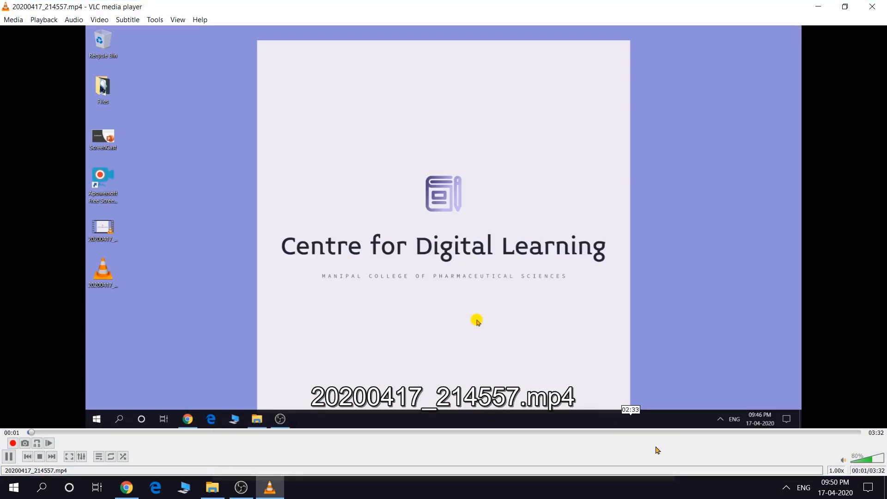
pyautogui.click(658, 447)
pyautogui.moveTo(46, 433); pyautogui.dragTo(511, 435)
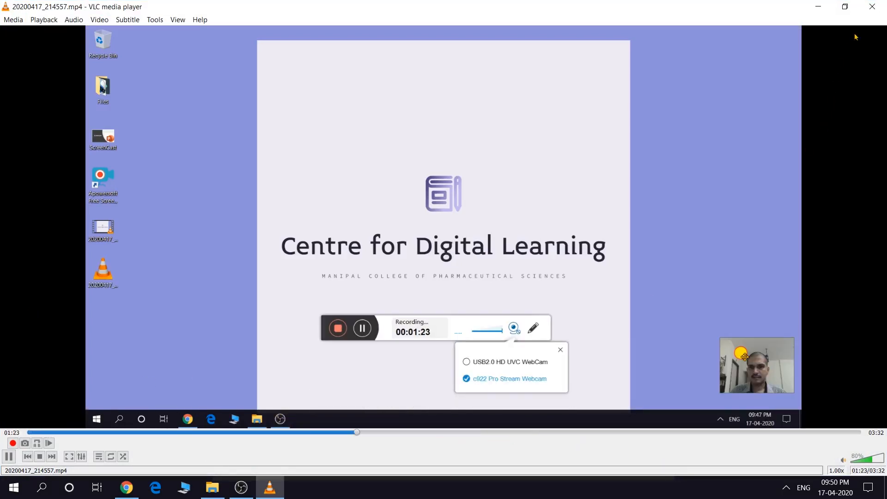
pyautogui.click(875, 7)
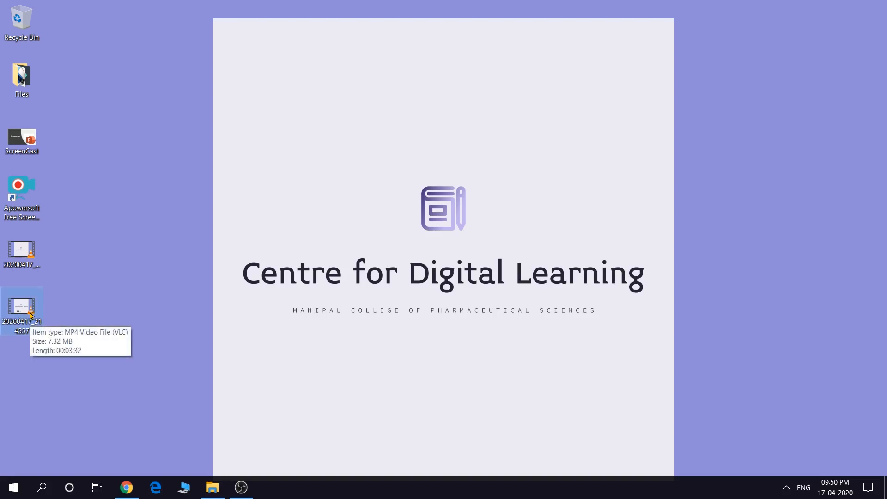
# Examine the two recorded video files on the desktop, including the file details of the newer recording.
pyautogui.click(33, 254)
pyautogui.click(36, 306)
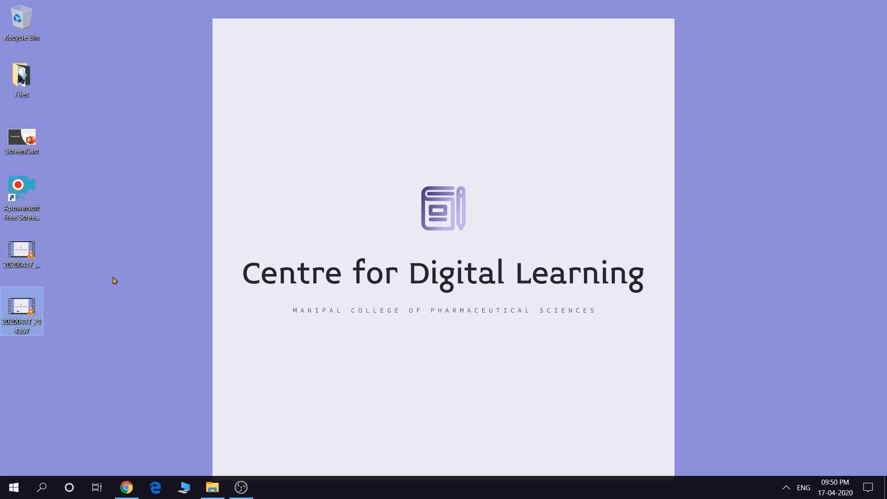
pyautogui.click(26, 253)
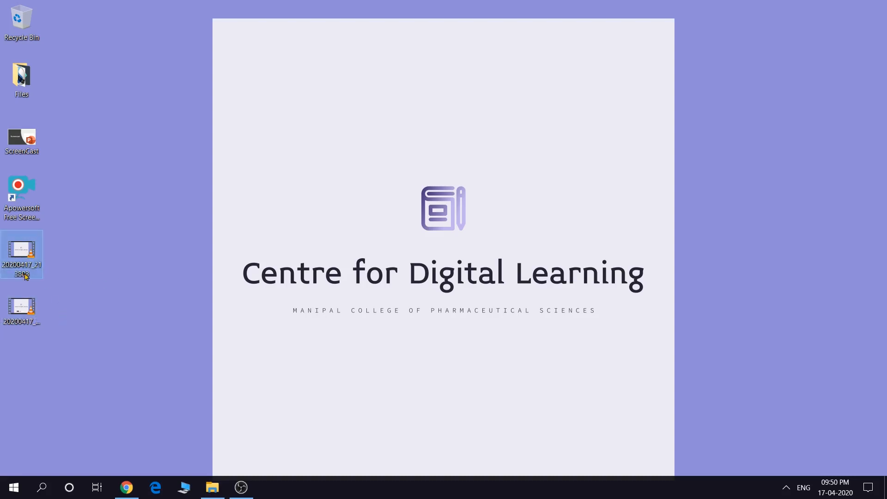
pyautogui.click(35, 316)
pyautogui.click(30, 265)
pyautogui.click(23, 308)
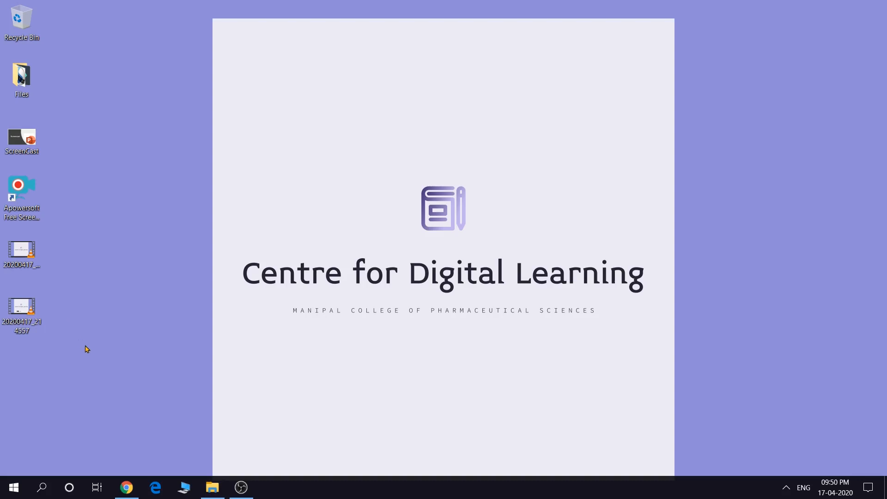
pyautogui.click(33, 250)
pyautogui.click(34, 303)
pyautogui.click(32, 250)
pyautogui.click(33, 303)
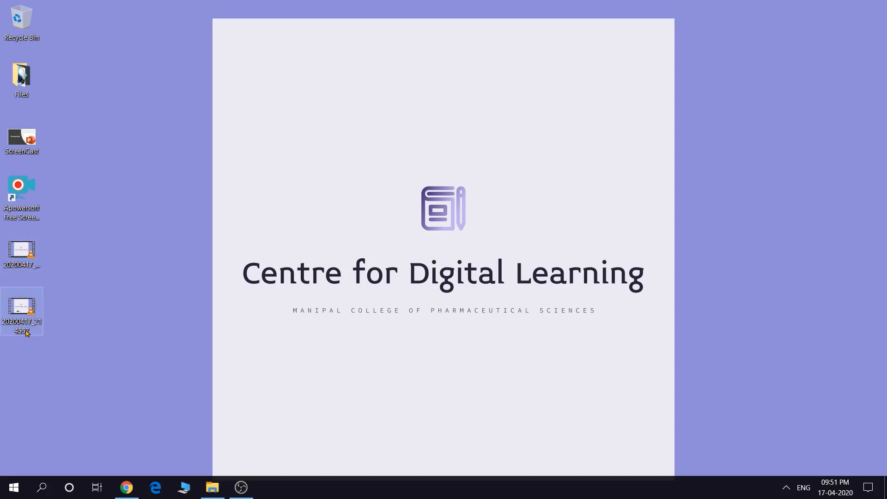
pyautogui.moveTo(26, 333)
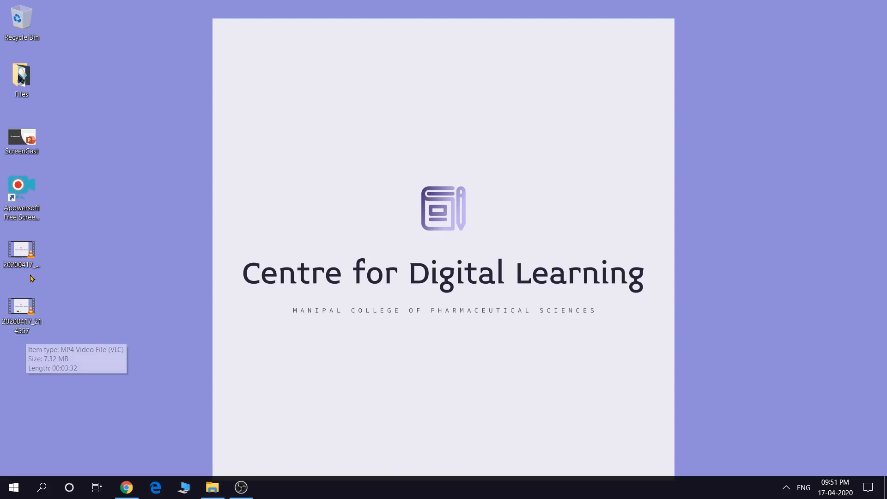